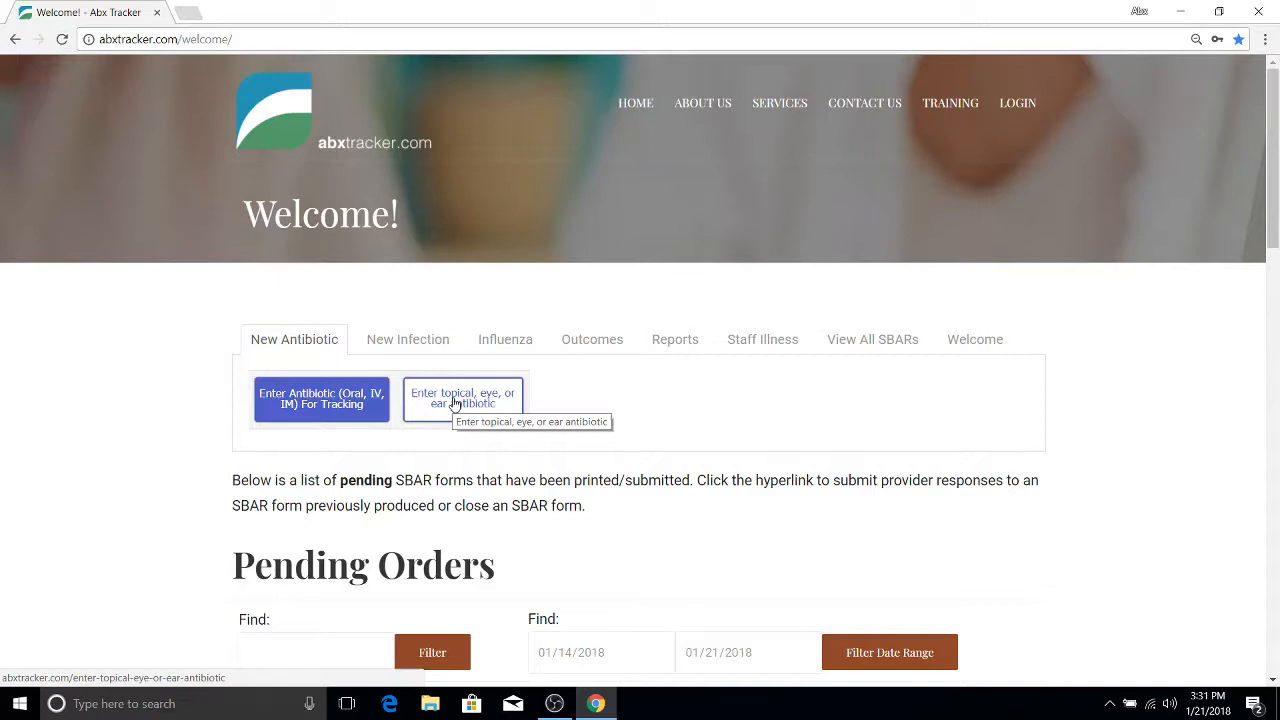
Review the options under New Infection, Influenza, Outcomes, Reports, Staff Illness, View All SBARs and Welcome.
left_click(421, 345)
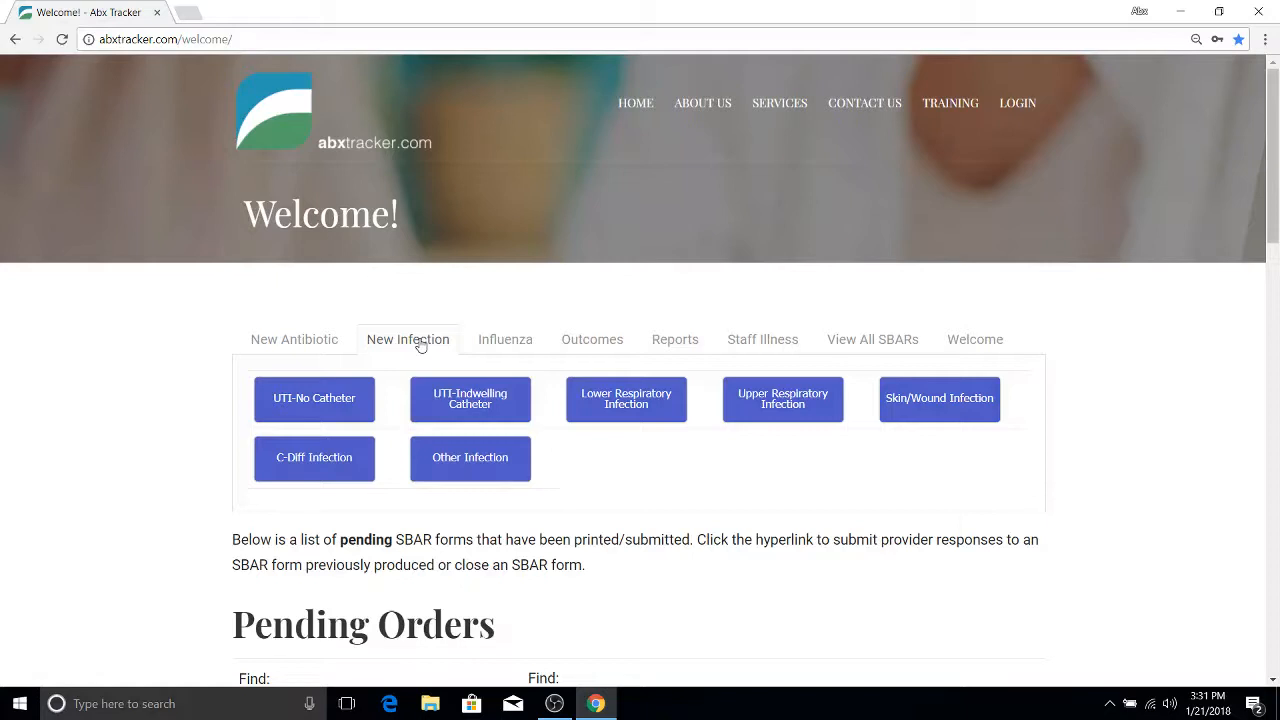
left_click(510, 342)
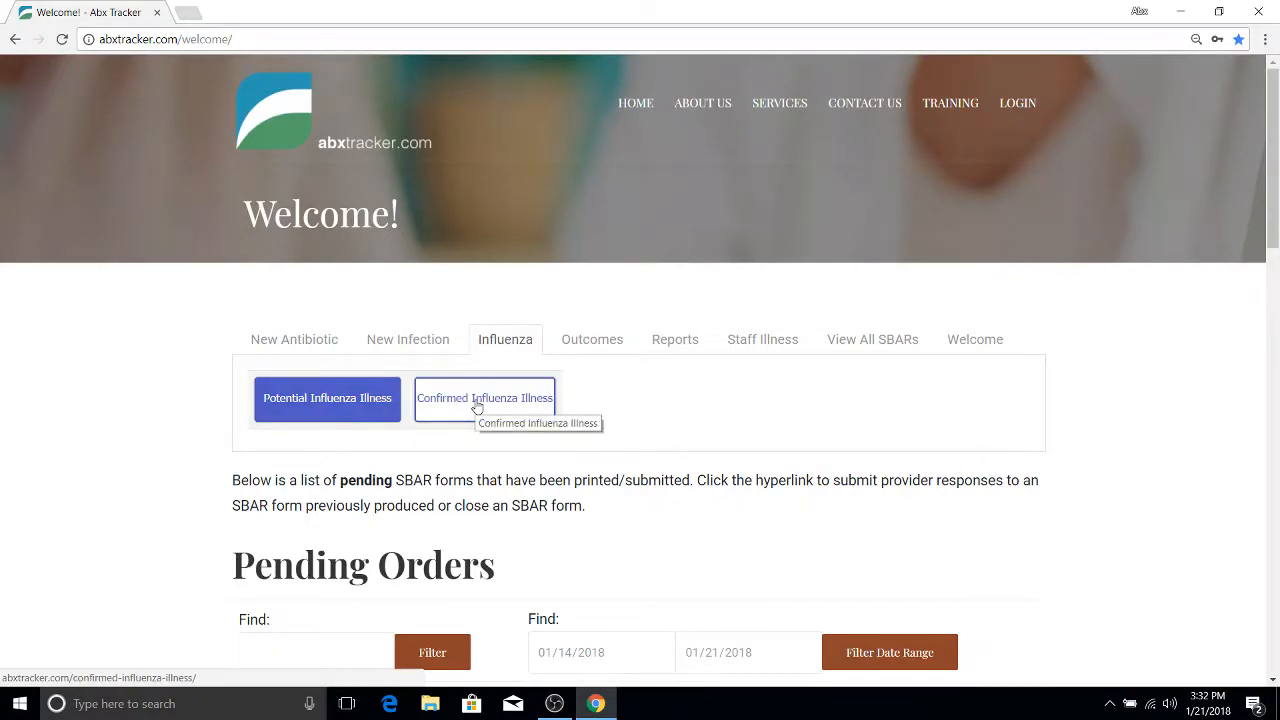
left_click(579, 344)
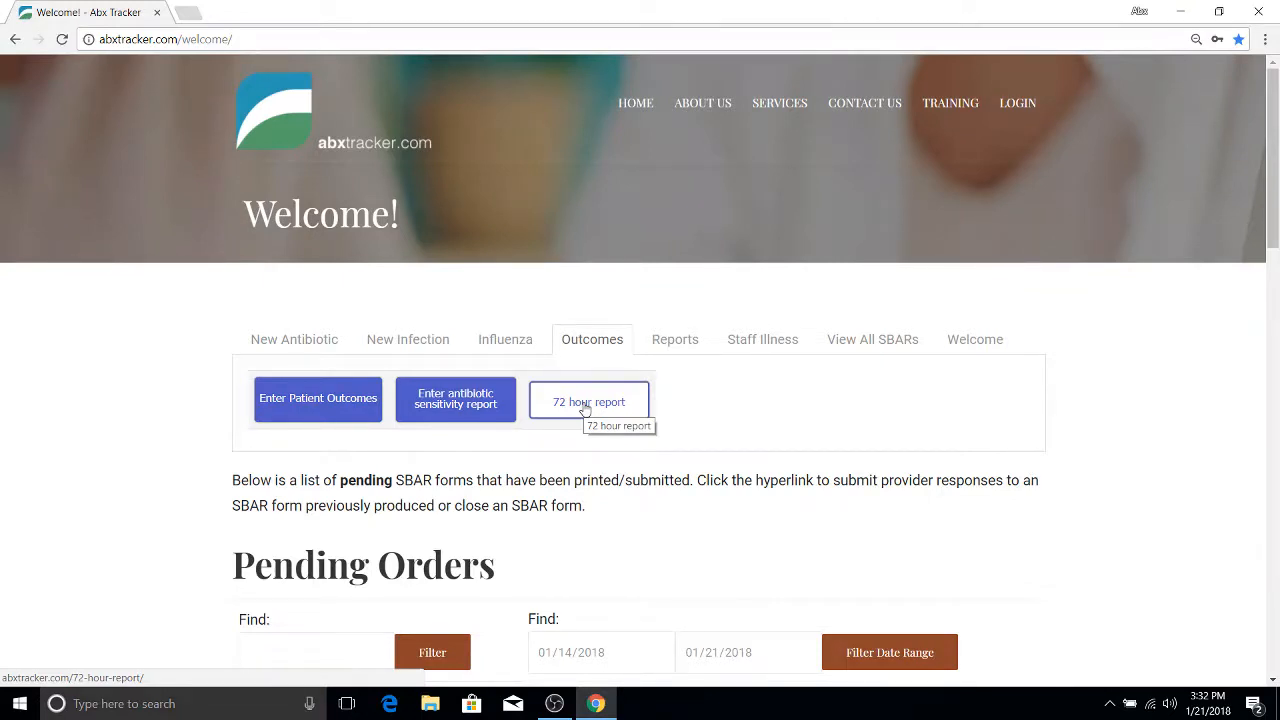
left_click(677, 346)
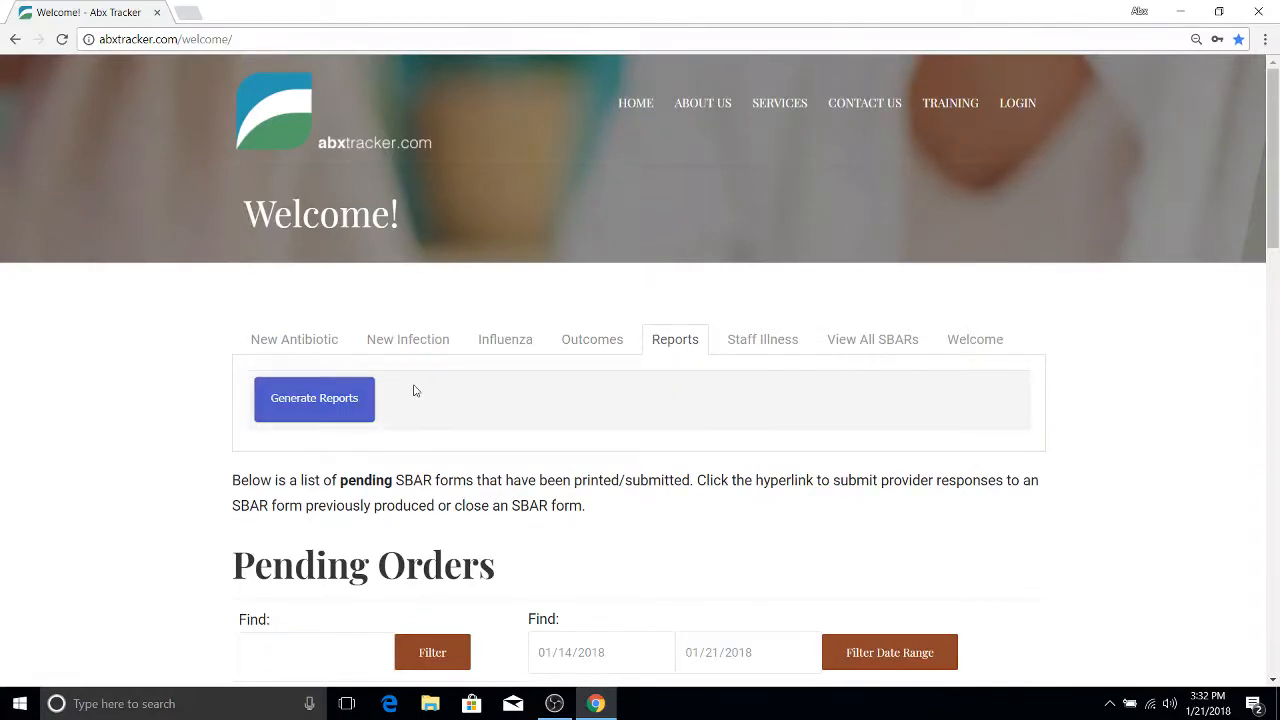
left_click(745, 342)
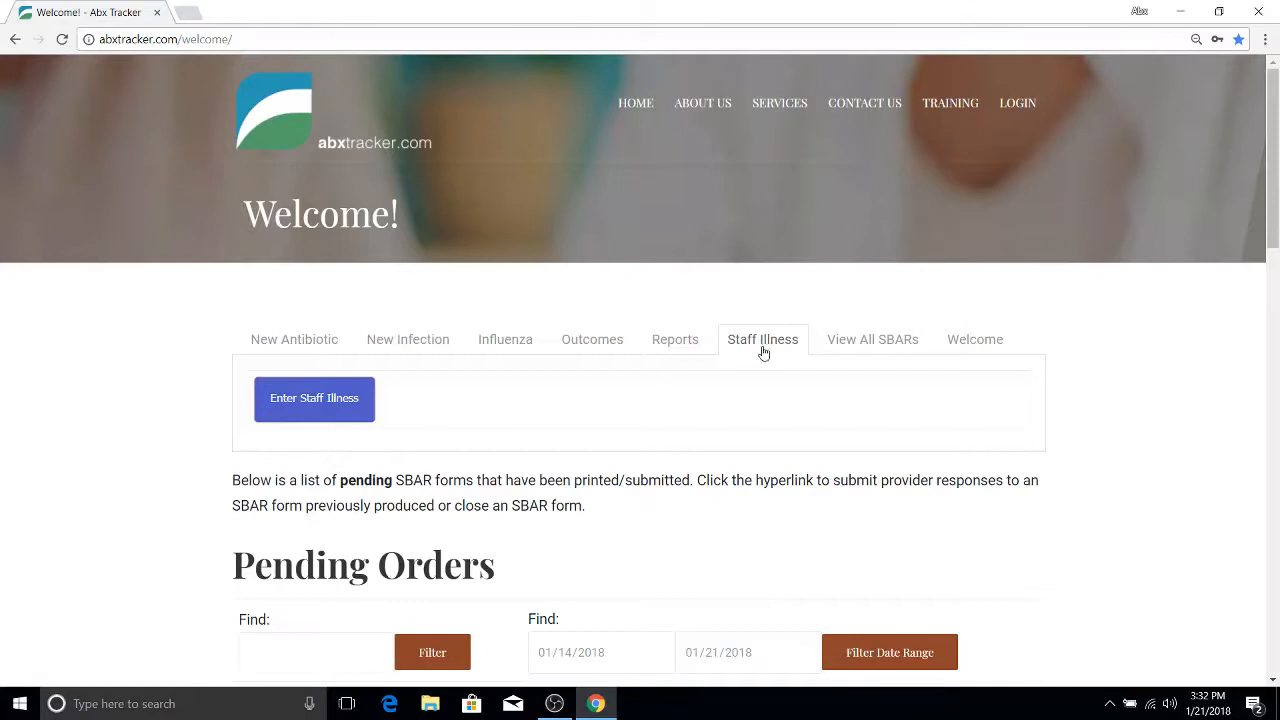
left_click(861, 345)
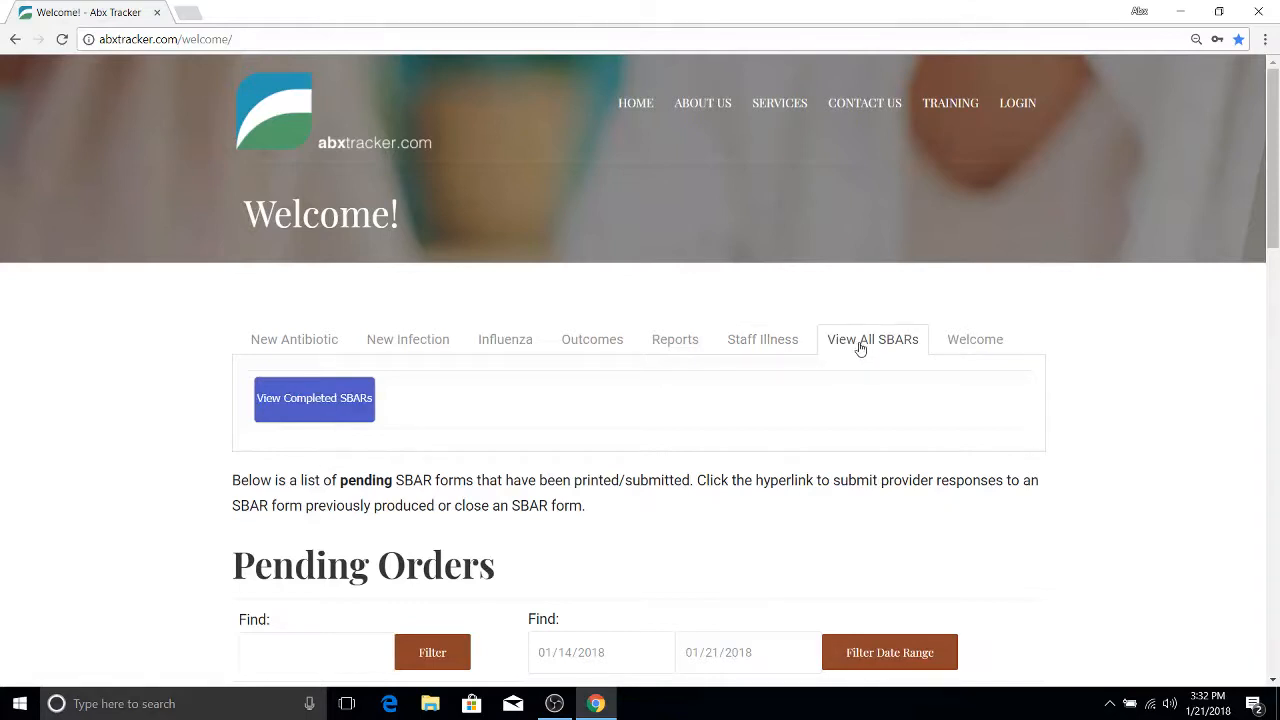
left_click(975, 345)
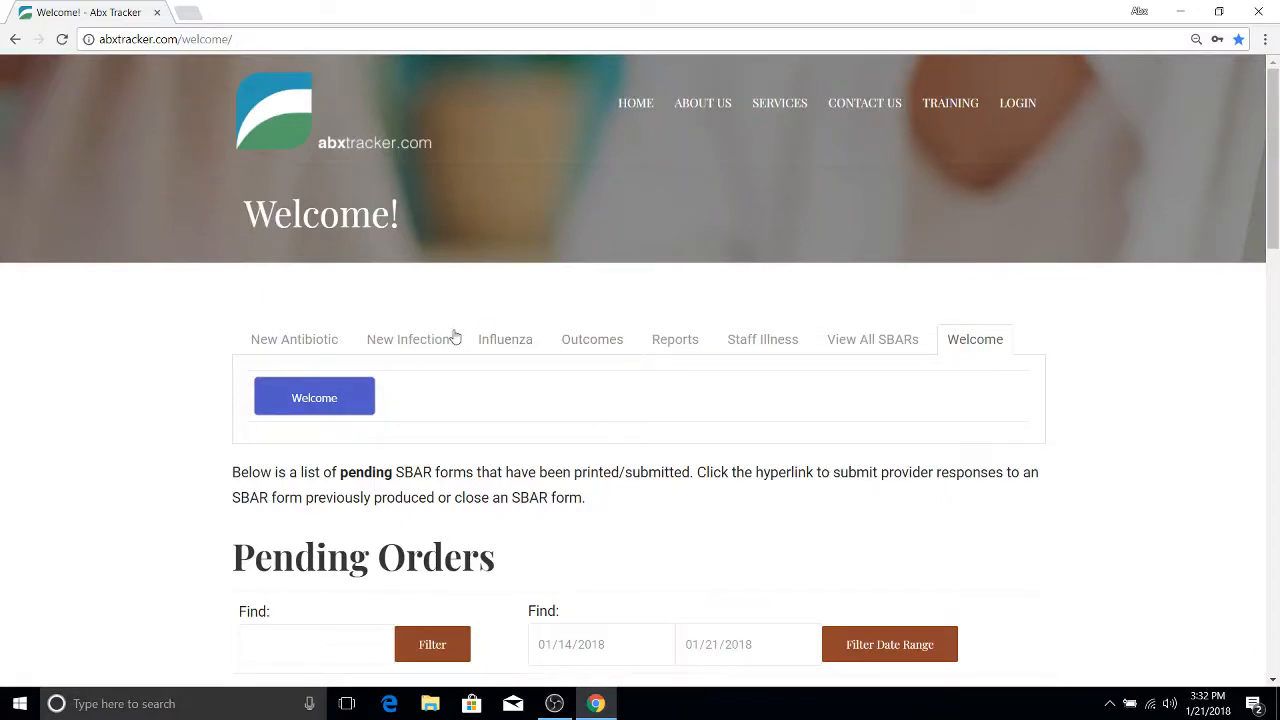
Open the new infection SBAR form for a UTI with an indwelling catheter.
left_click(417, 348)
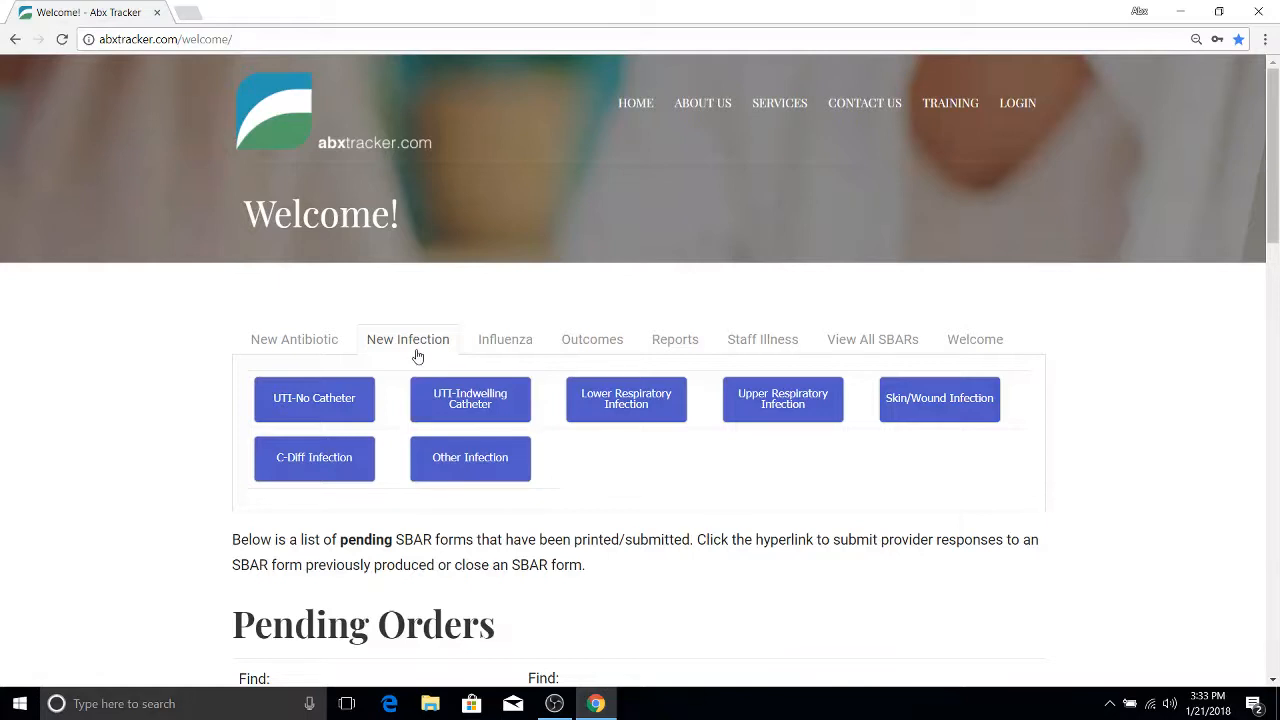
left_click(468, 400)
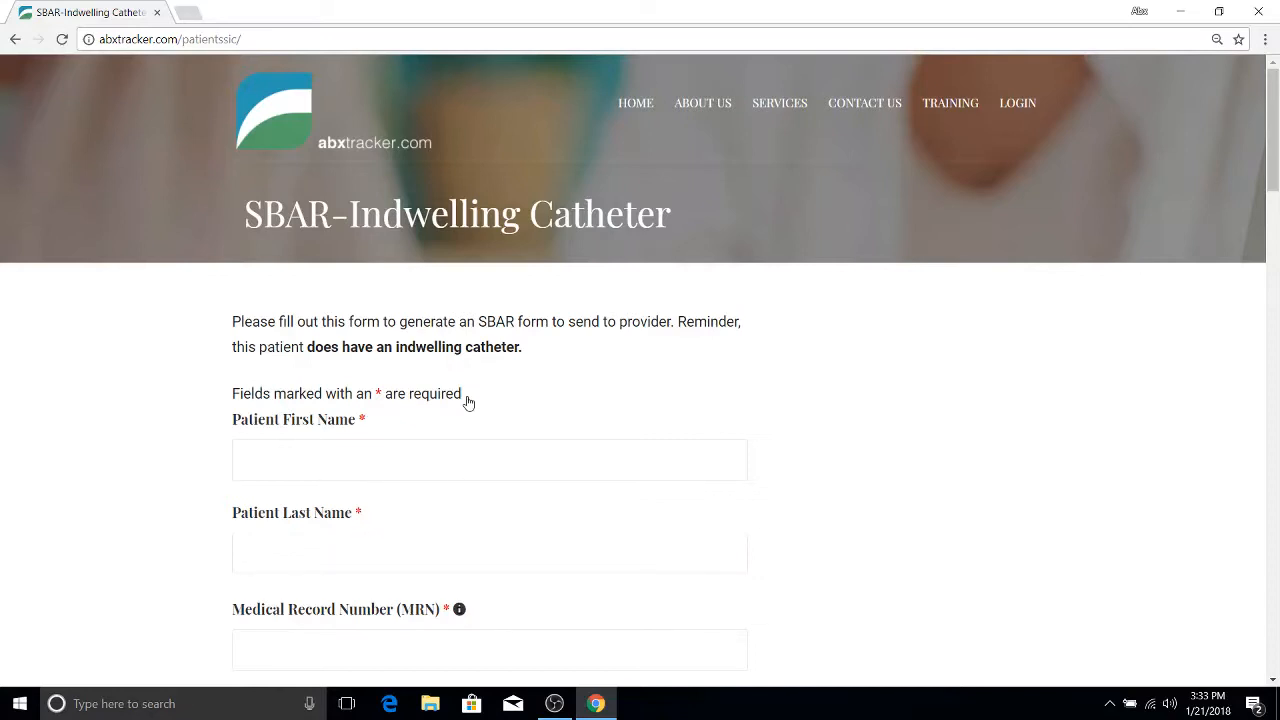
scroll(458, 409, "down", 3)
Enter the patient's first name and last name in the SBAR form.
left_click(367, 203)
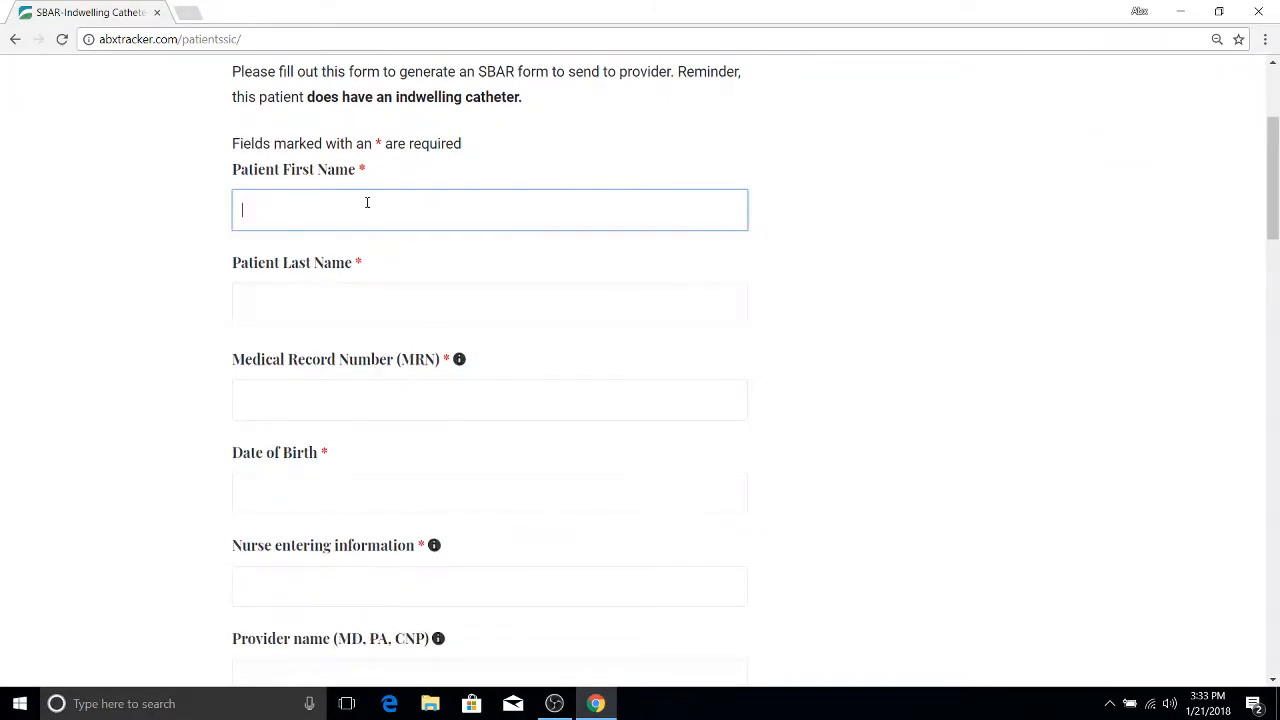
type("{atoe")
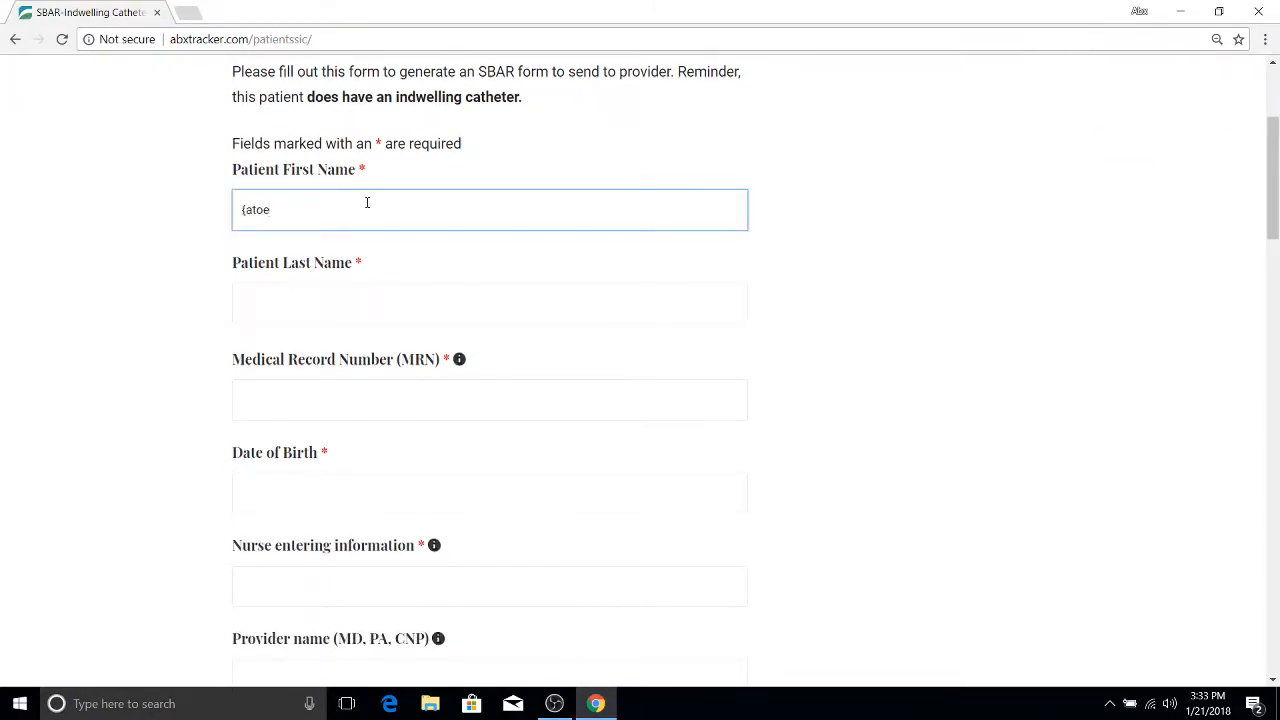
key("BackSpace")
key("BackSpace")
key("BackSpace")
key("BackSpace")
key("BackSpace")
type("Patient")
key("Tab")
type("Two")
key("Tab")
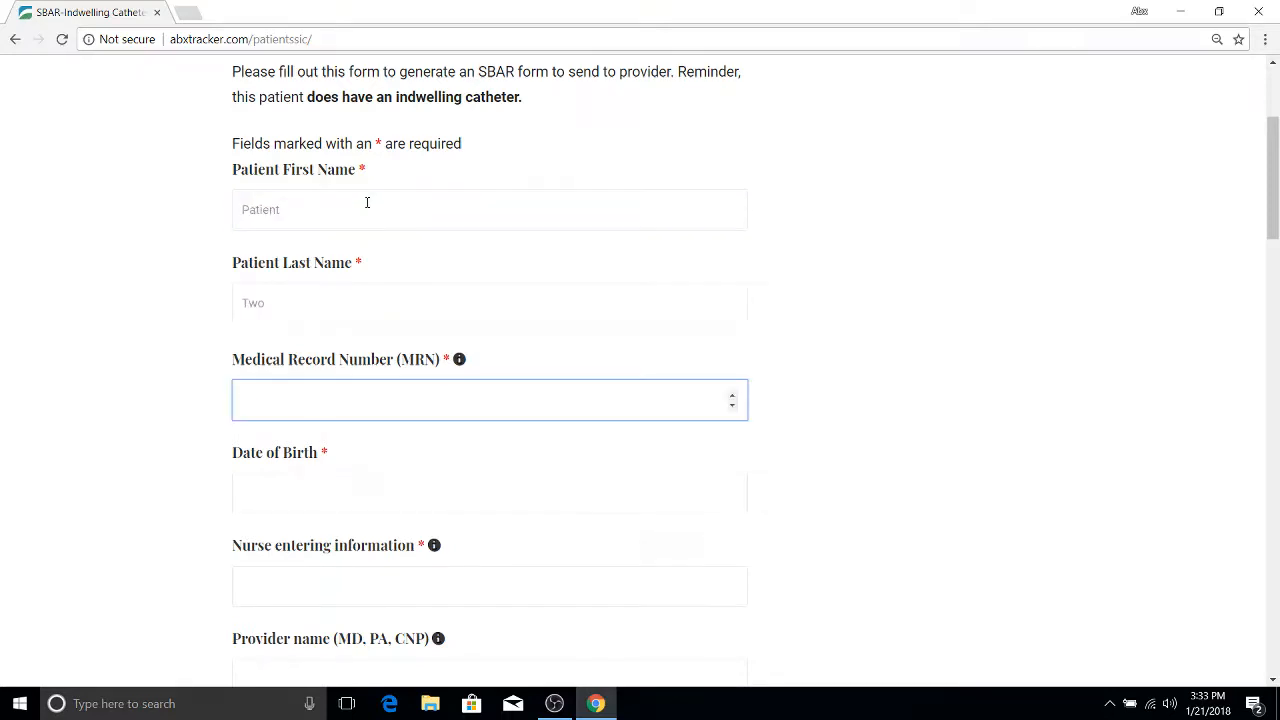
Fill in the patient's medical record number and date of birth.
type("1786")
key("Tab")
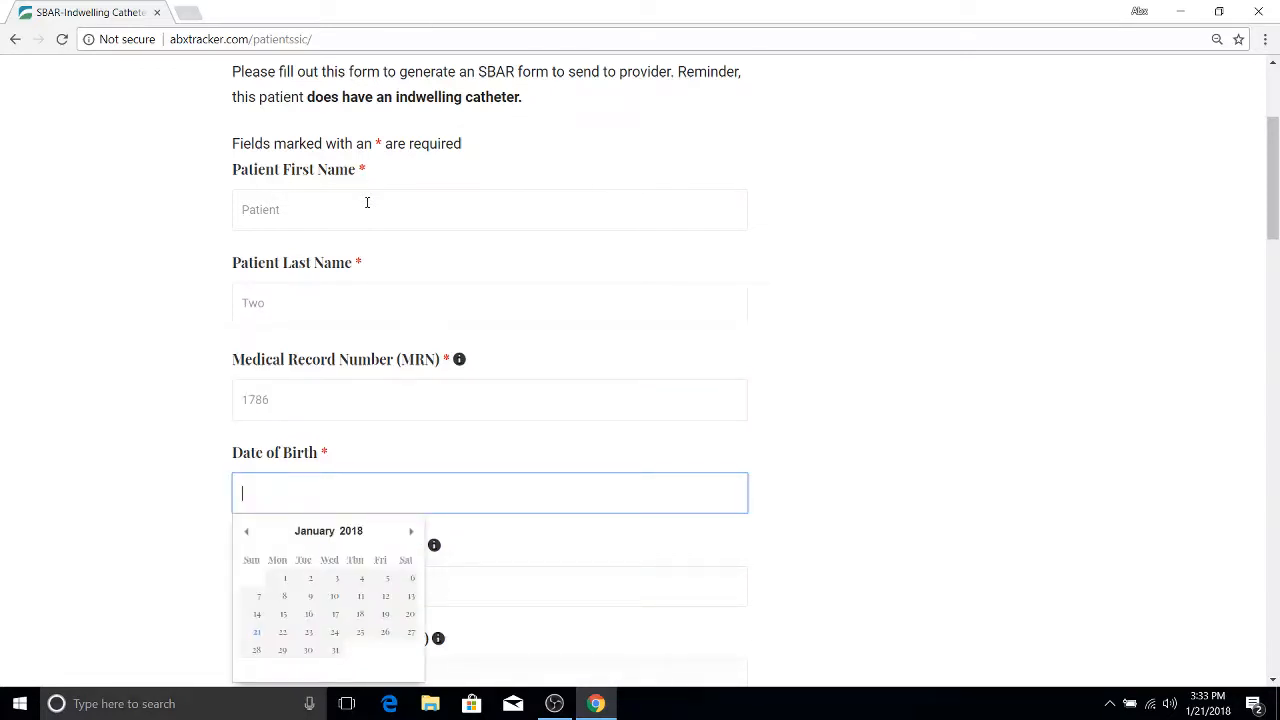
type("10/11/1934")
key("Return")
key("Tab")
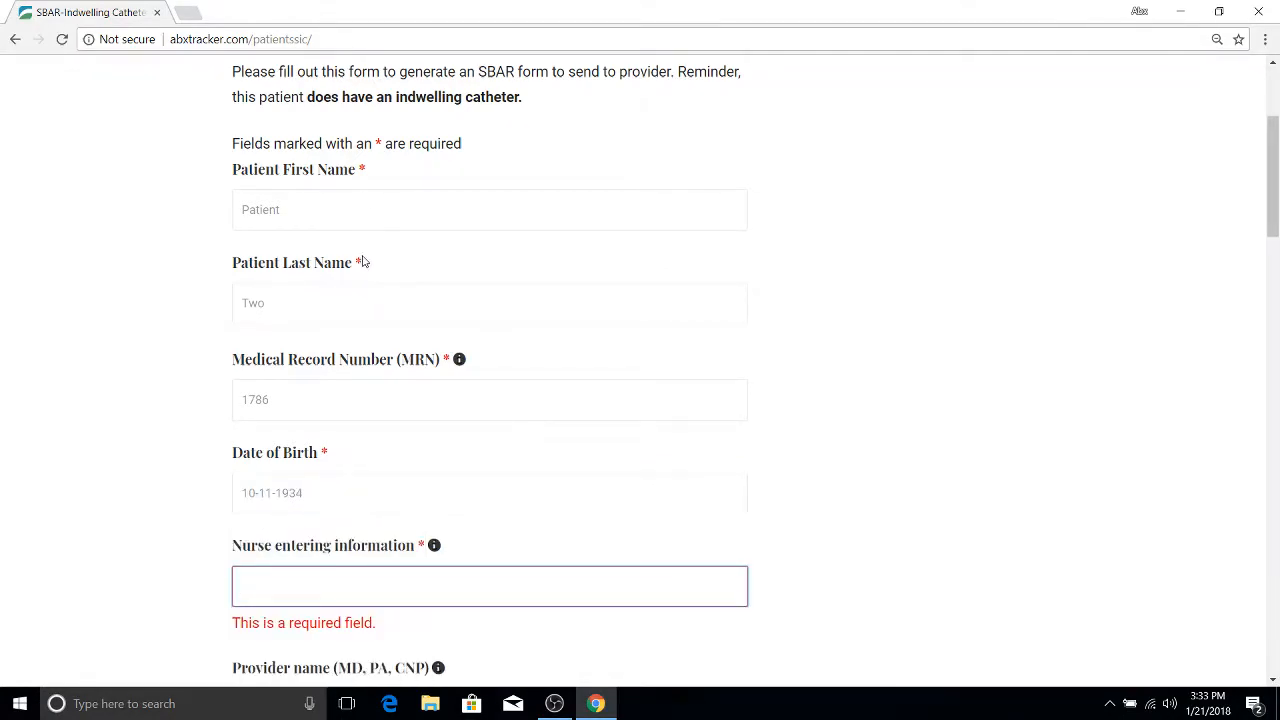
Fill in the name of the nurse entering the information and the provider's name.
scroll(364, 261, "down", 2)
scroll(364, 261, "down", 2)
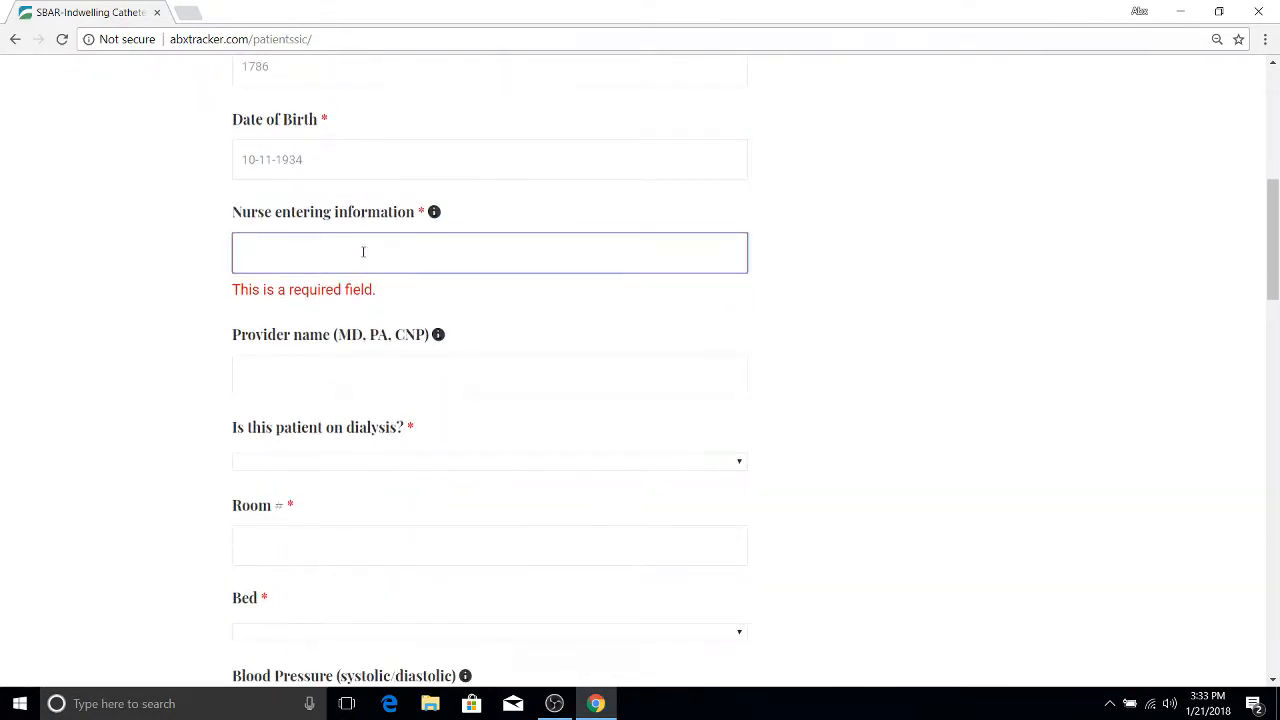
type("Matt")
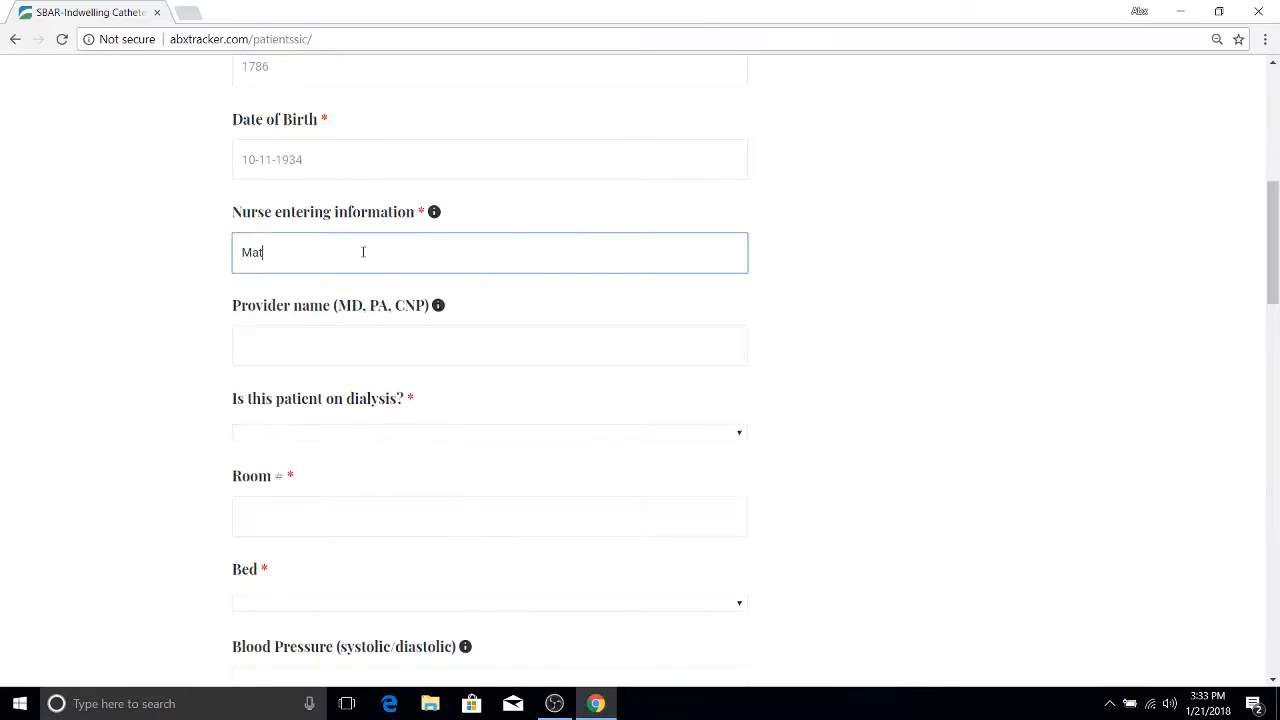
key("Tab")
type("Dr. Doctor")
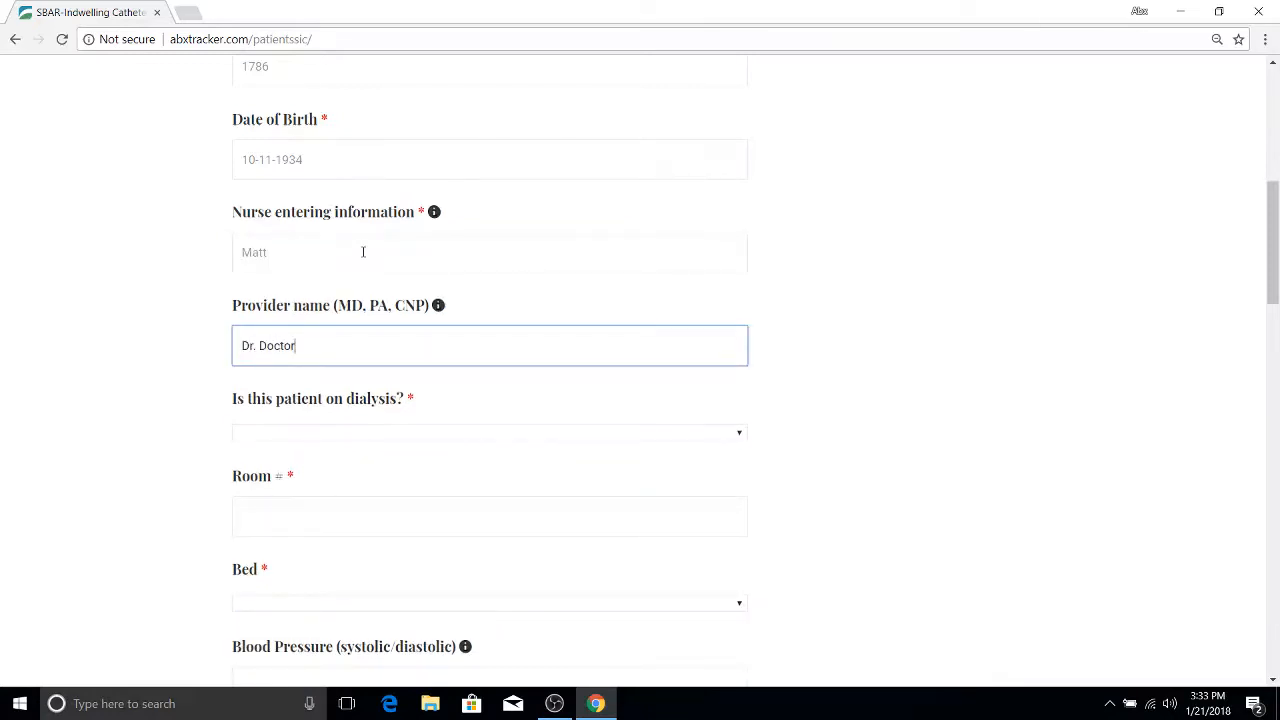
key("Tab")
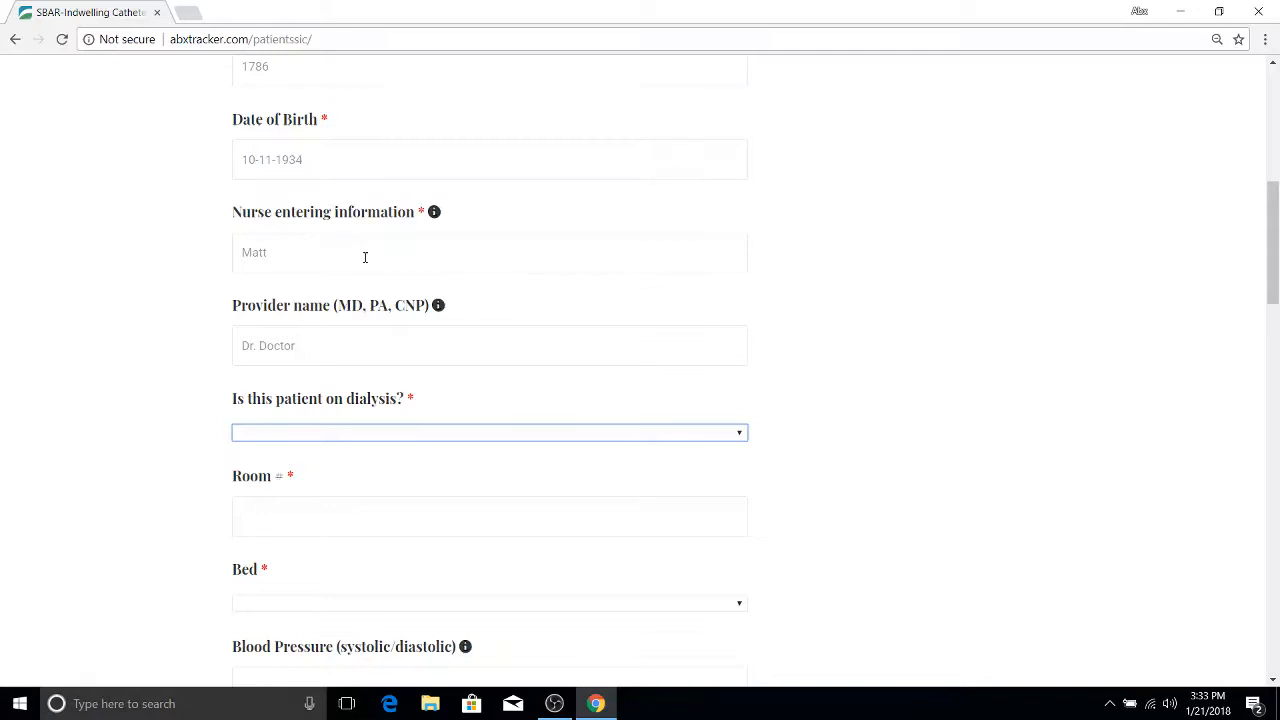
Answer No to the patient being on dialysis and Yes to having data available to calculate creatinine clearance.
scroll(365, 253, "down", 2)
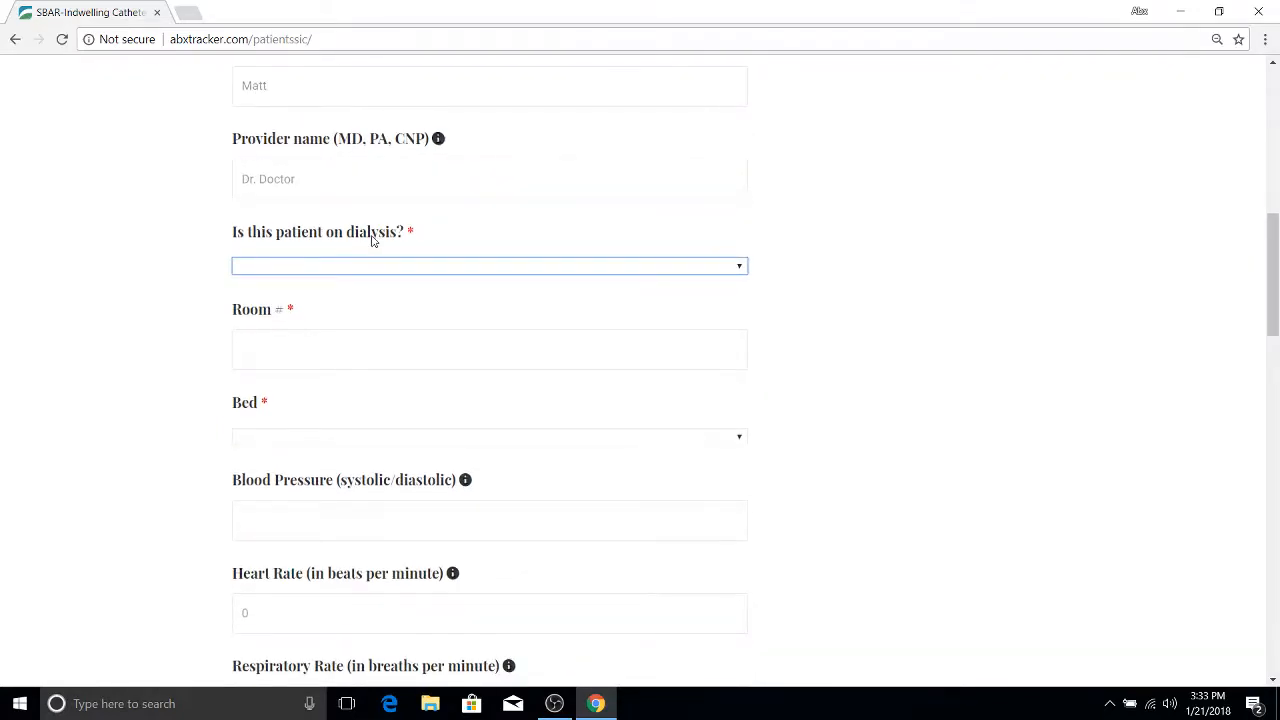
left_click(381, 266)
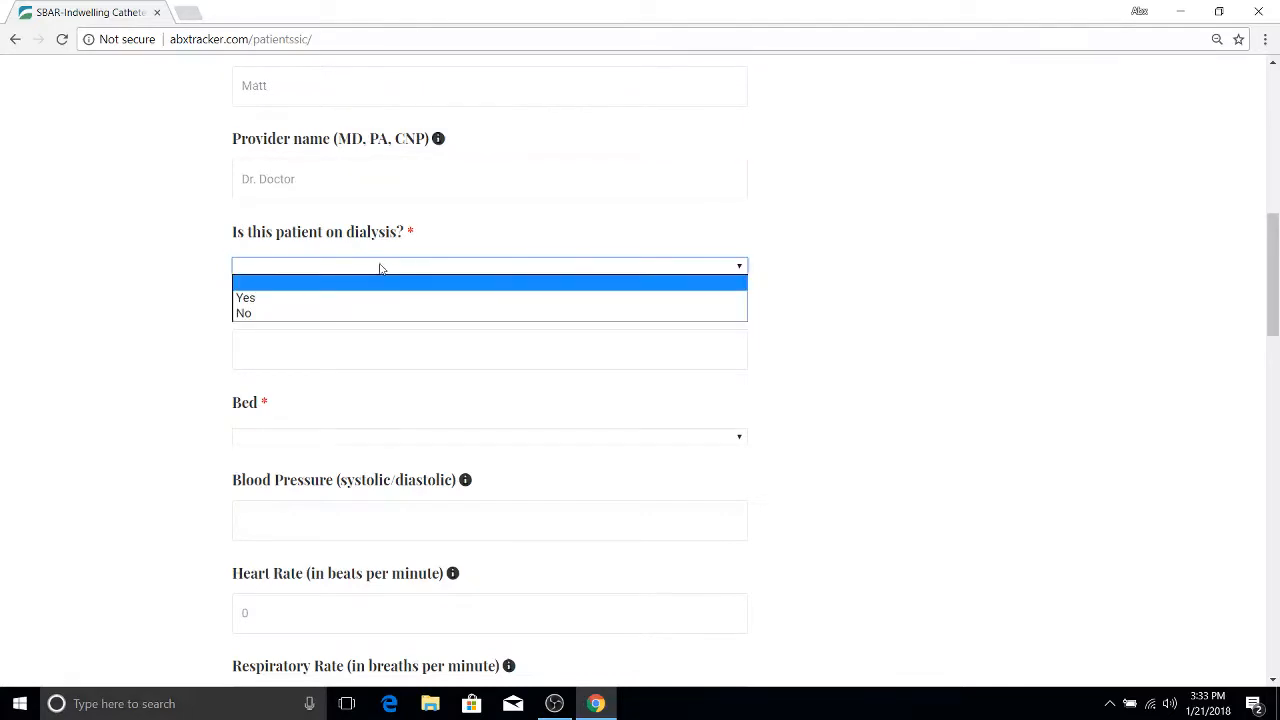
left_click(362, 314)
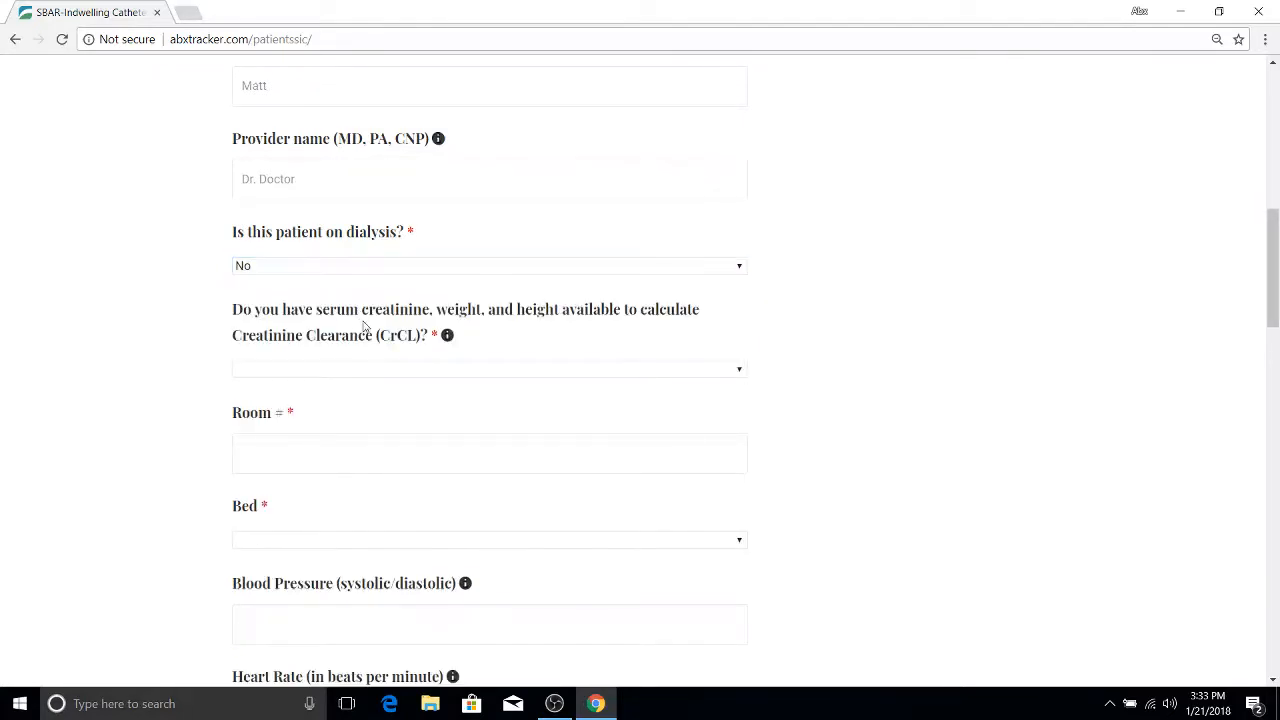
scroll(365, 325, "down", 1)
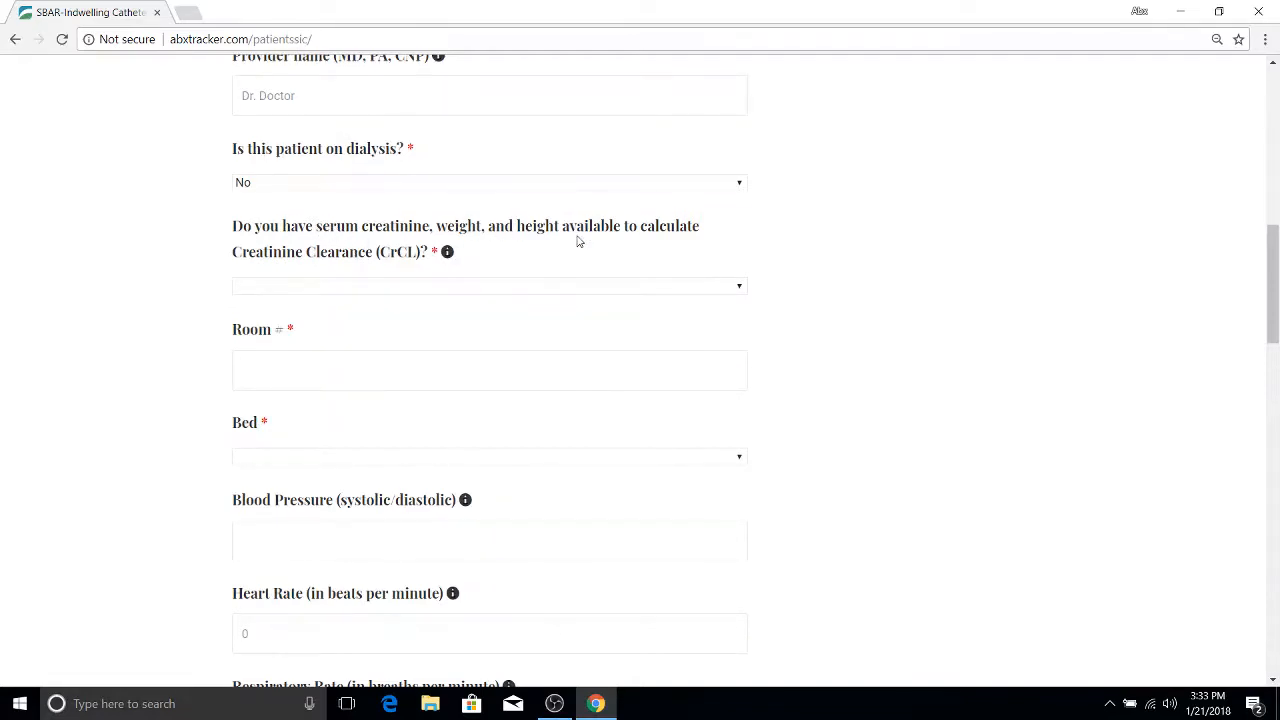
left_click(505, 290)
left_click(495, 314)
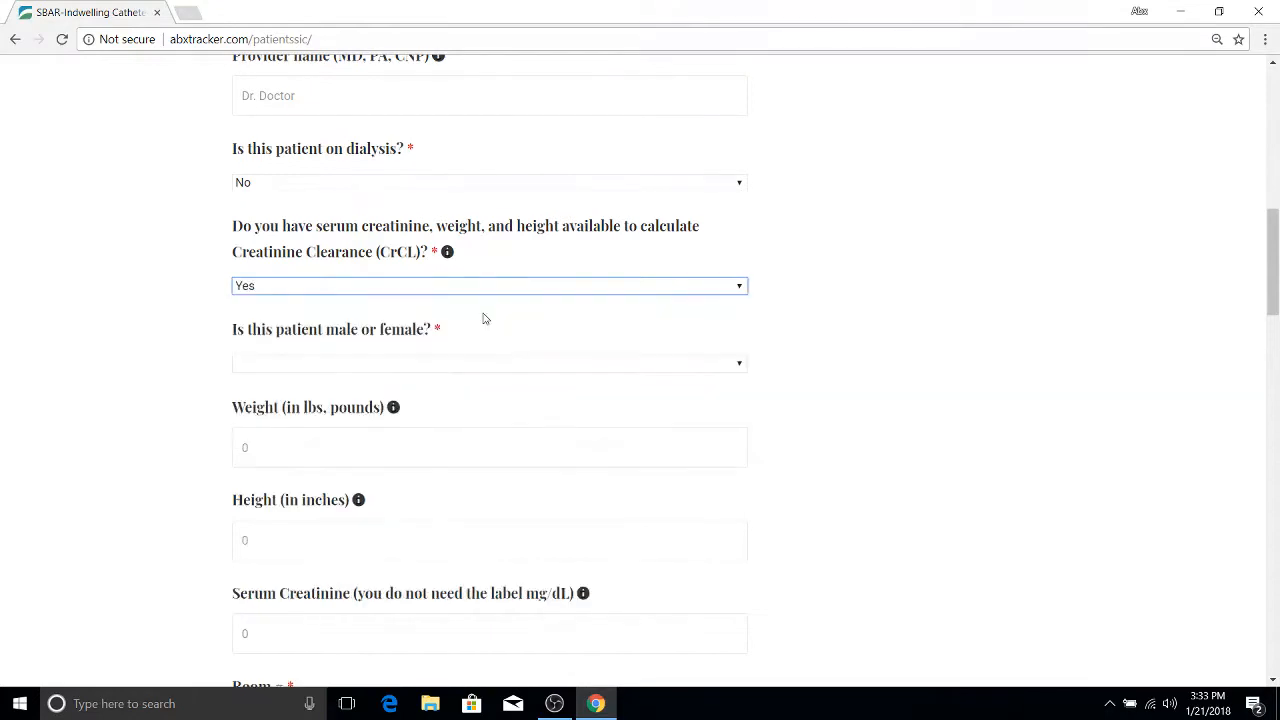
Record the patient as Male with a weight of 189 lbs, height of 67 inches and serum creatinine of 1.57.
scroll(484, 318, "down", 1)
left_click(457, 281)
left_click(440, 311)
scroll(440, 316, "down", 1)
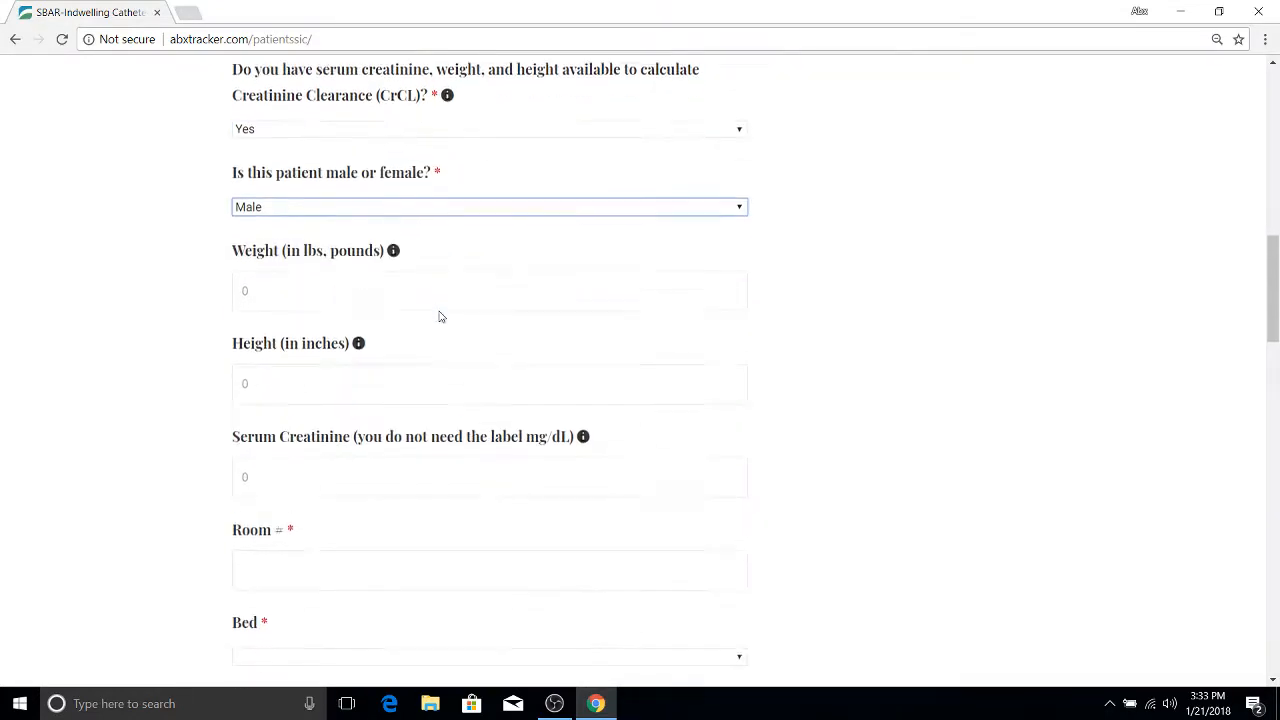
left_click(414, 294)
type("18")
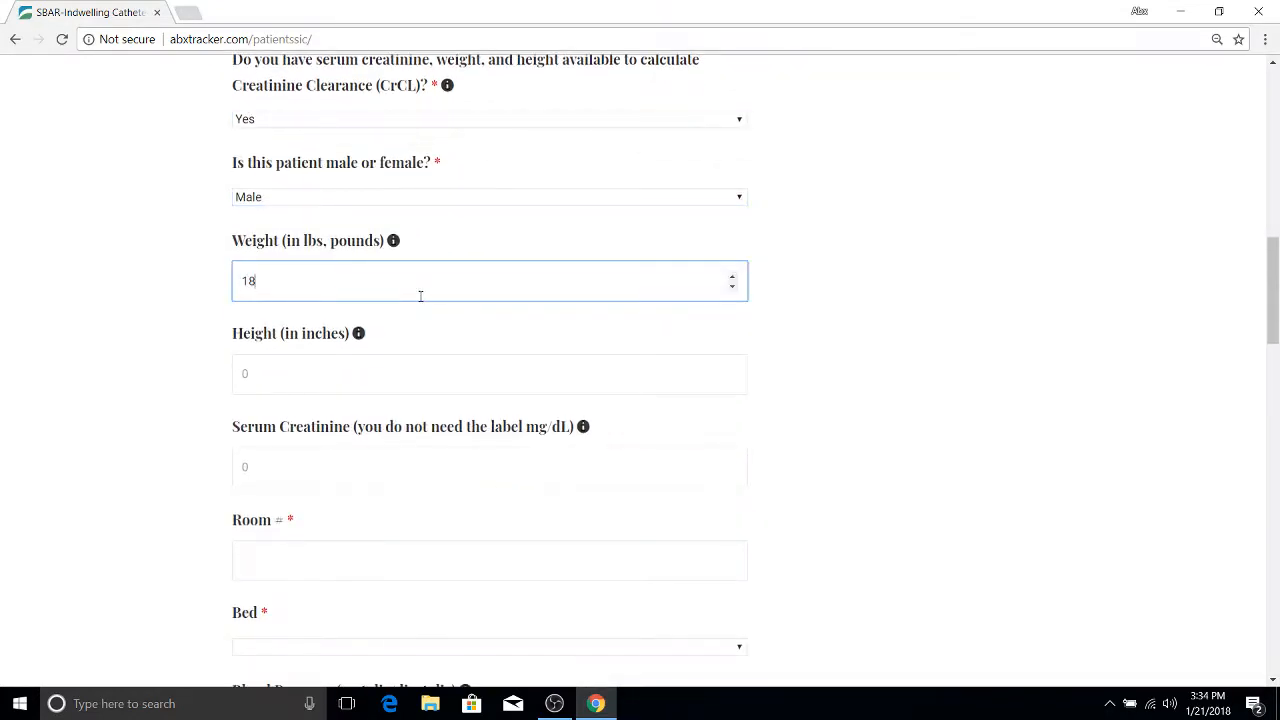
type("9")
key("Tab")
type("67")
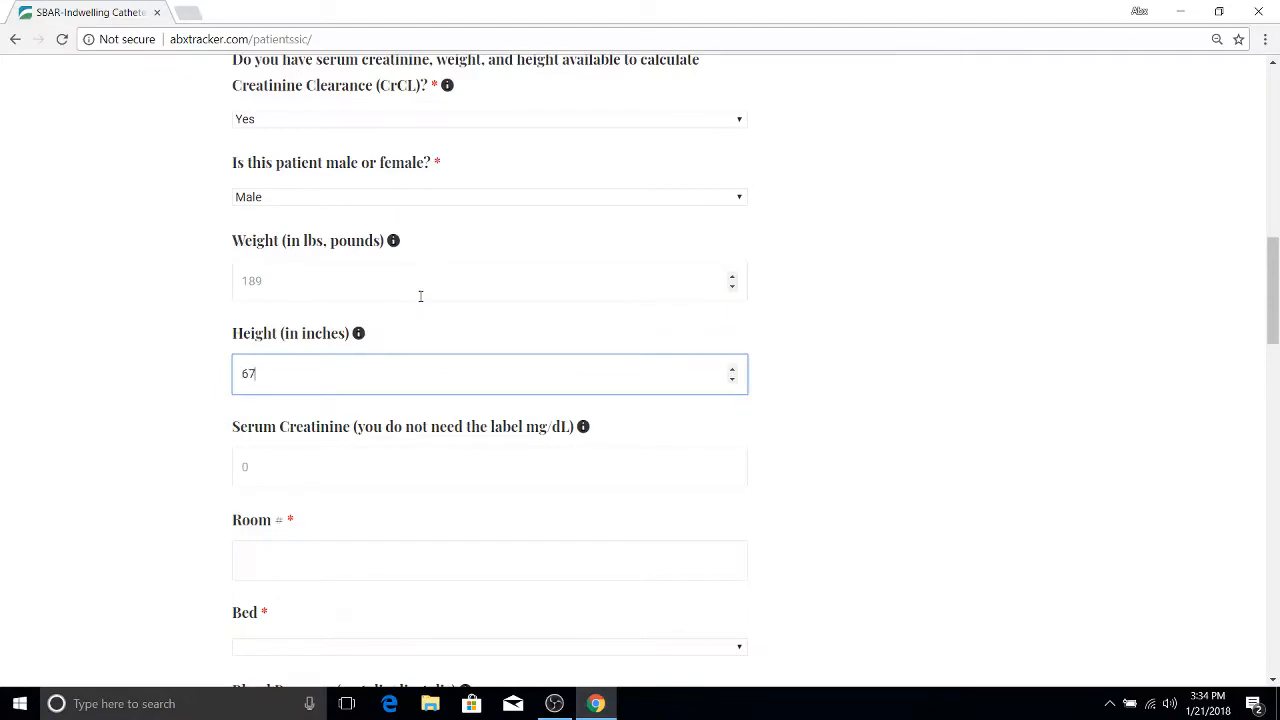
key("Tab")
type("1.57")
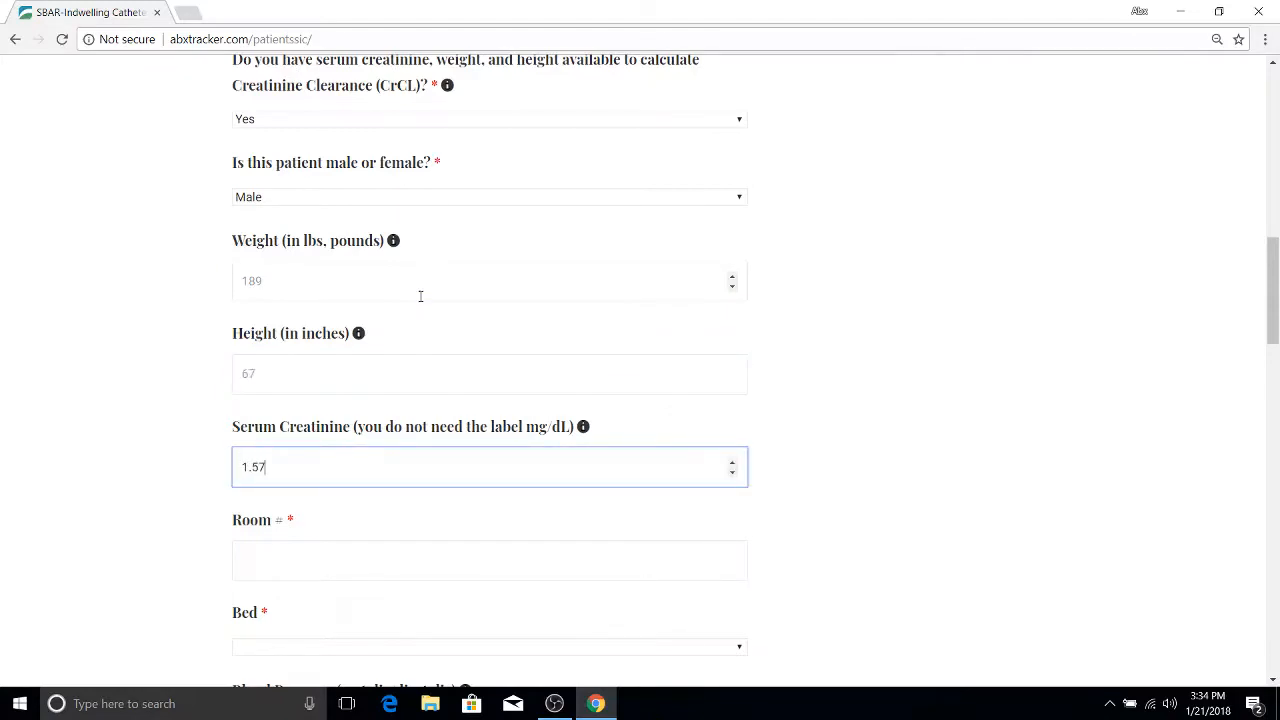
left_click(150, 414)
Assign the patient to room 156, bed A.
scroll(150, 414, "down", 3)
left_click(260, 319)
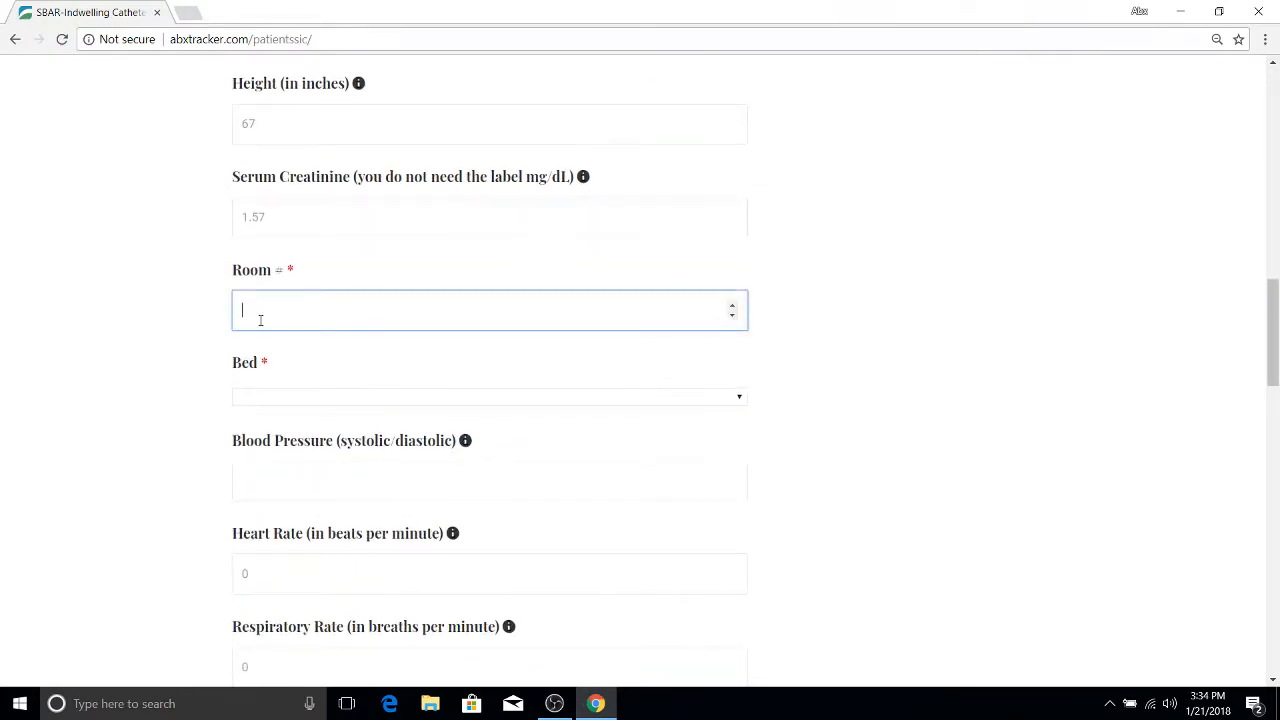
type("156")
key("Tab")
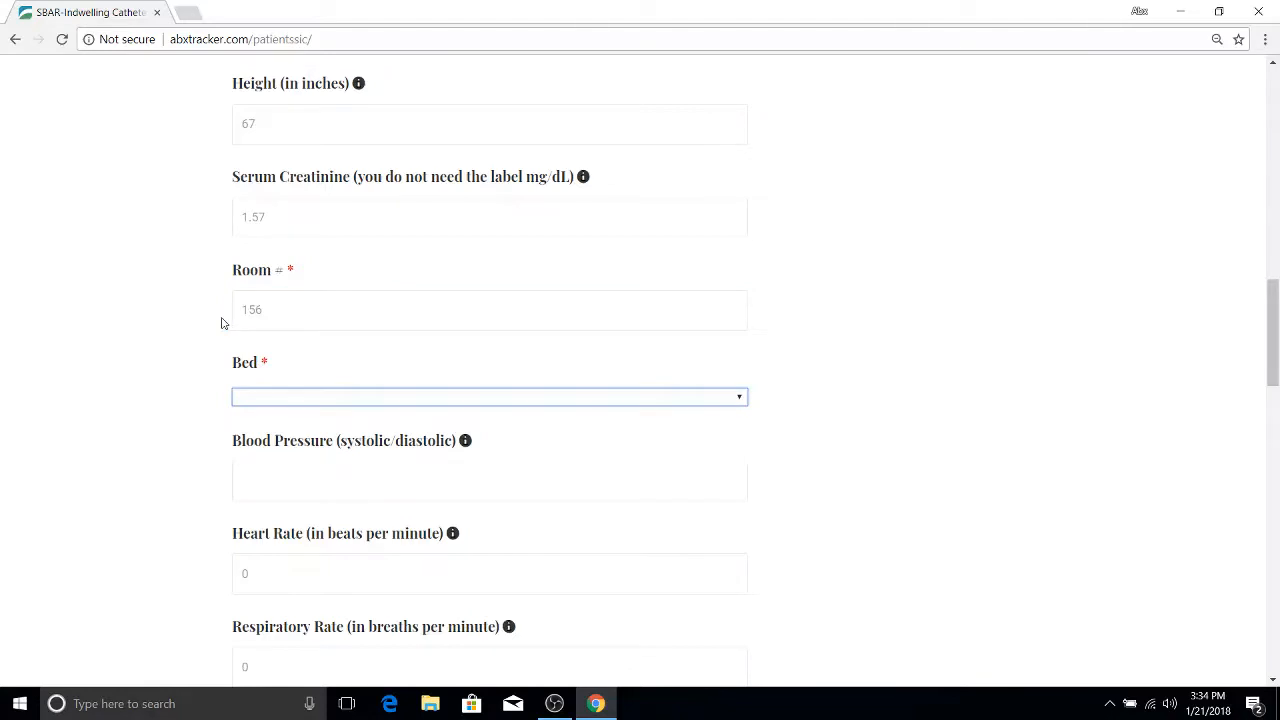
left_click(212, 326)
scroll(241, 323, "down", 1)
left_click(241, 314)
left_click(245, 342)
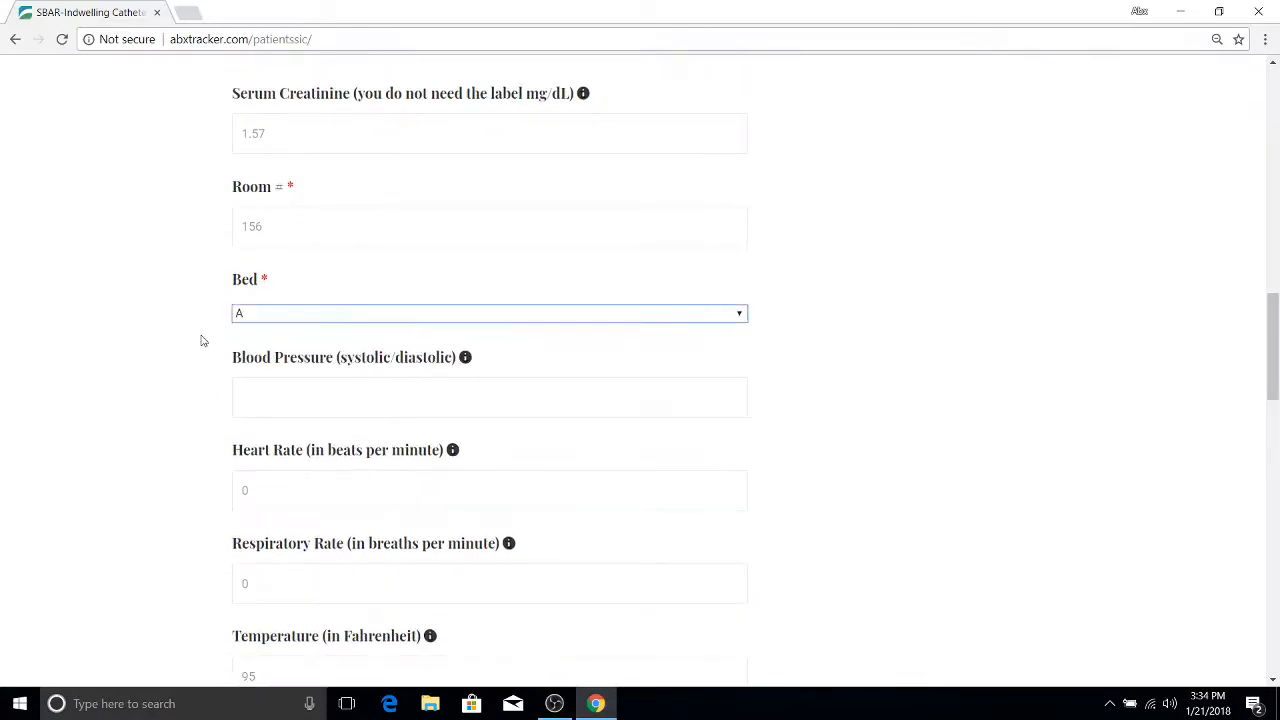
Enter a blood pressure of 140/90 for the patient.
scroll(200, 337, "down", 2)
left_click(257, 236)
type("1")
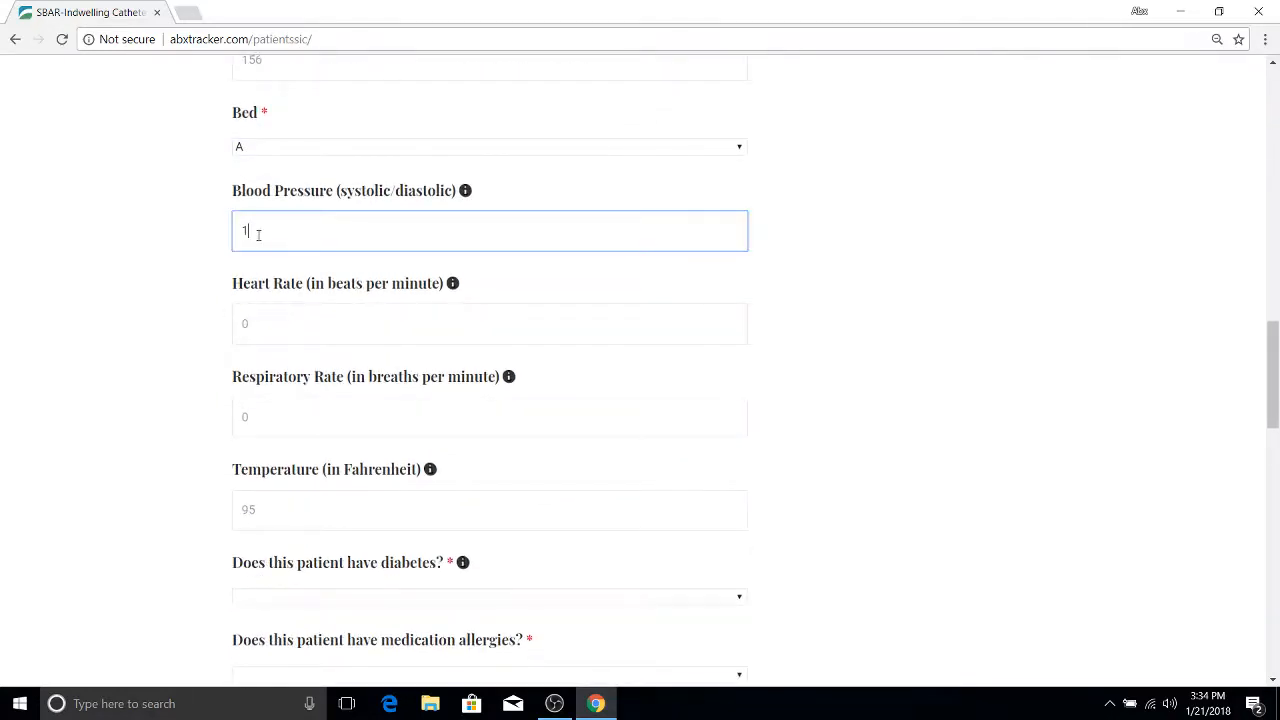
type("6")
key("BackSpace")
type("40/90")
key("Tab")
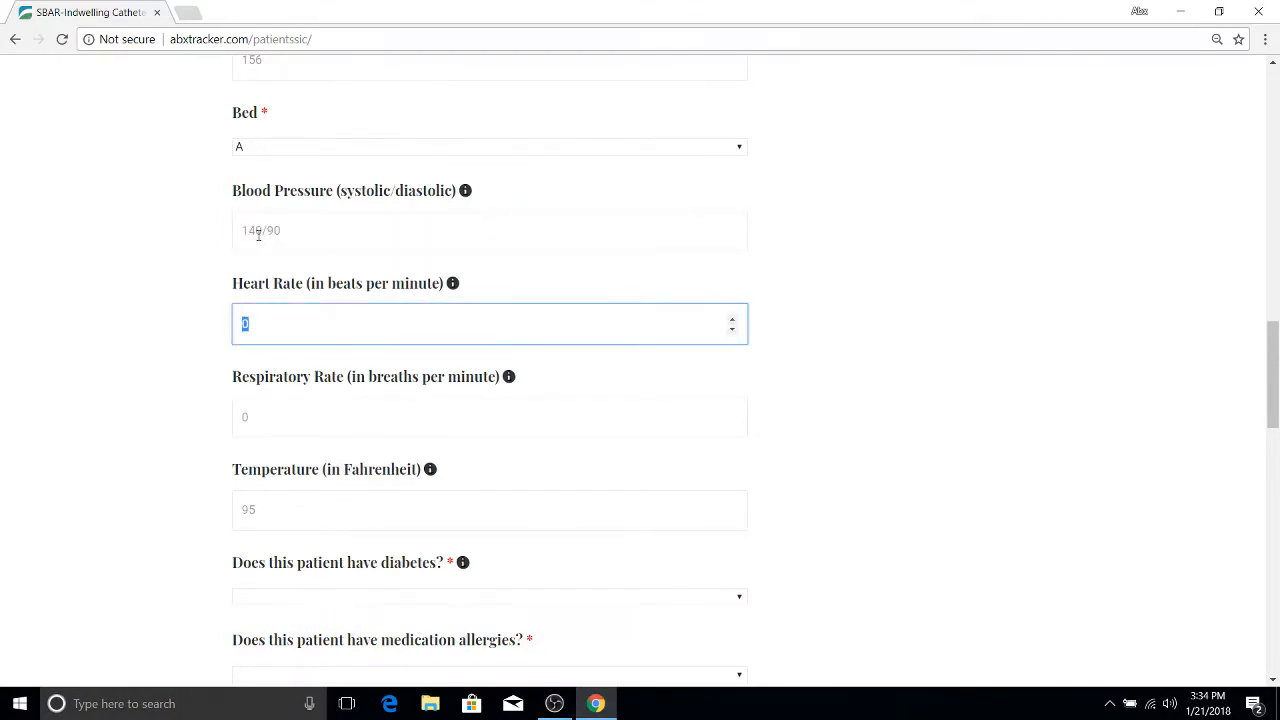
Set the heart rate to 77, the respiratory rate to 24 and the temperature to 101 °F.
type("77")
key("Tab")
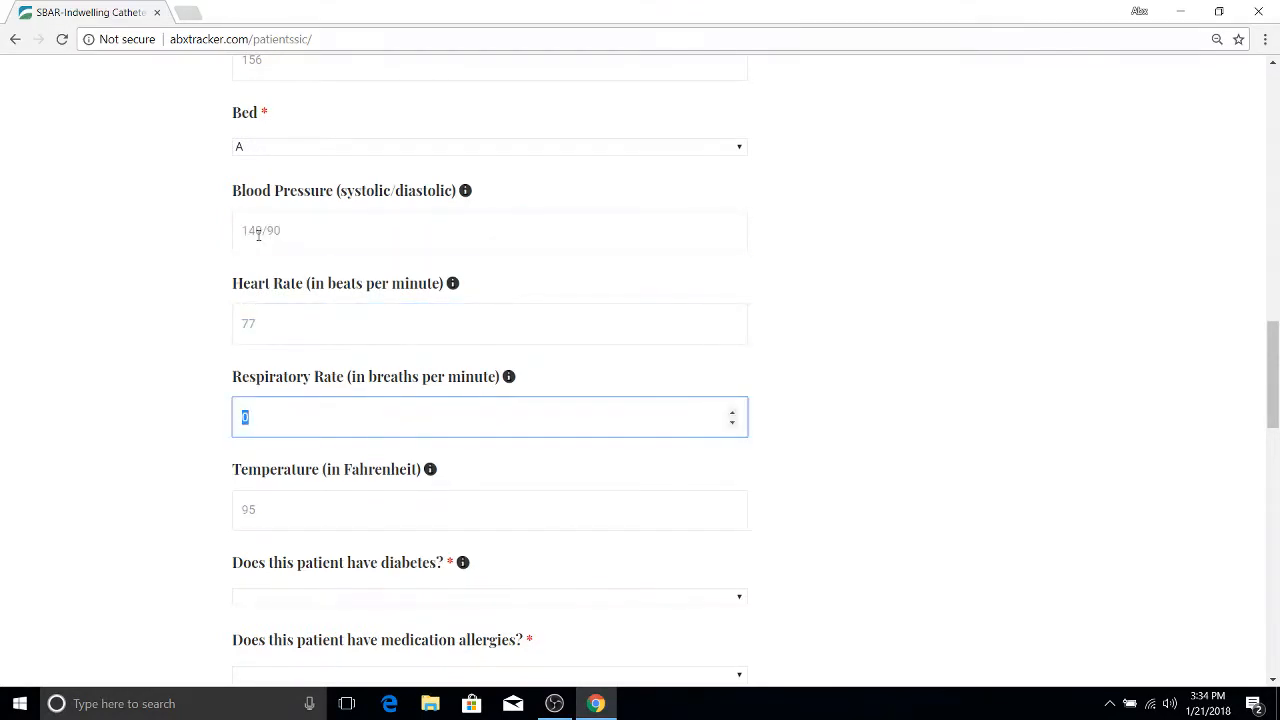
type("24")
key("Tab")
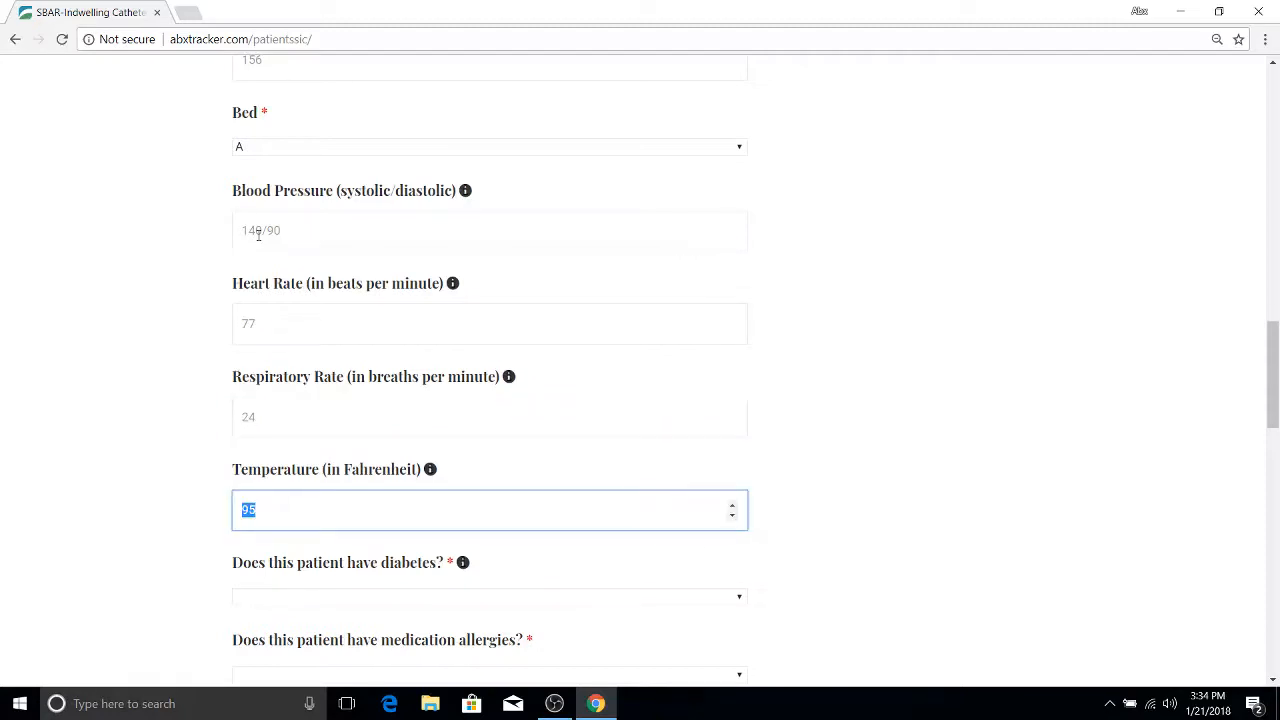
type("101")
scroll(466, 383, "down", 4)
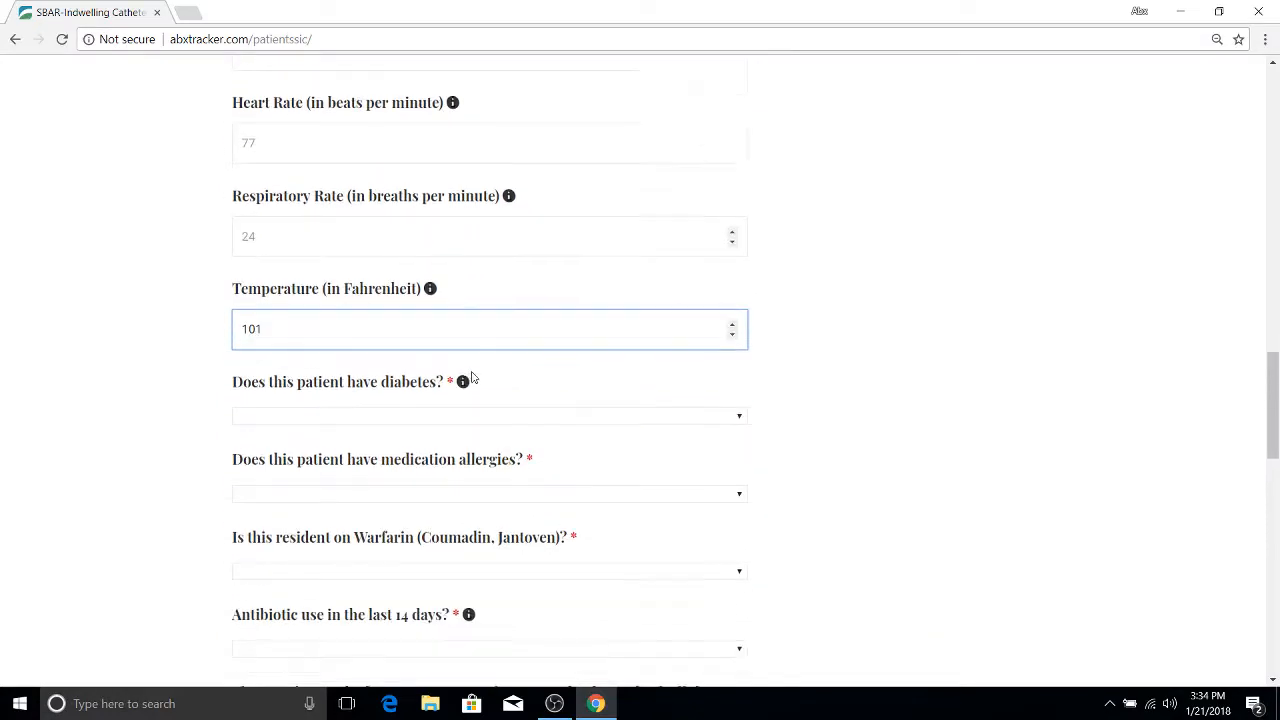
Record that the patient has no diabetes but does have a medication allergy, specified as Cipro.
mouse_move(469, 378)
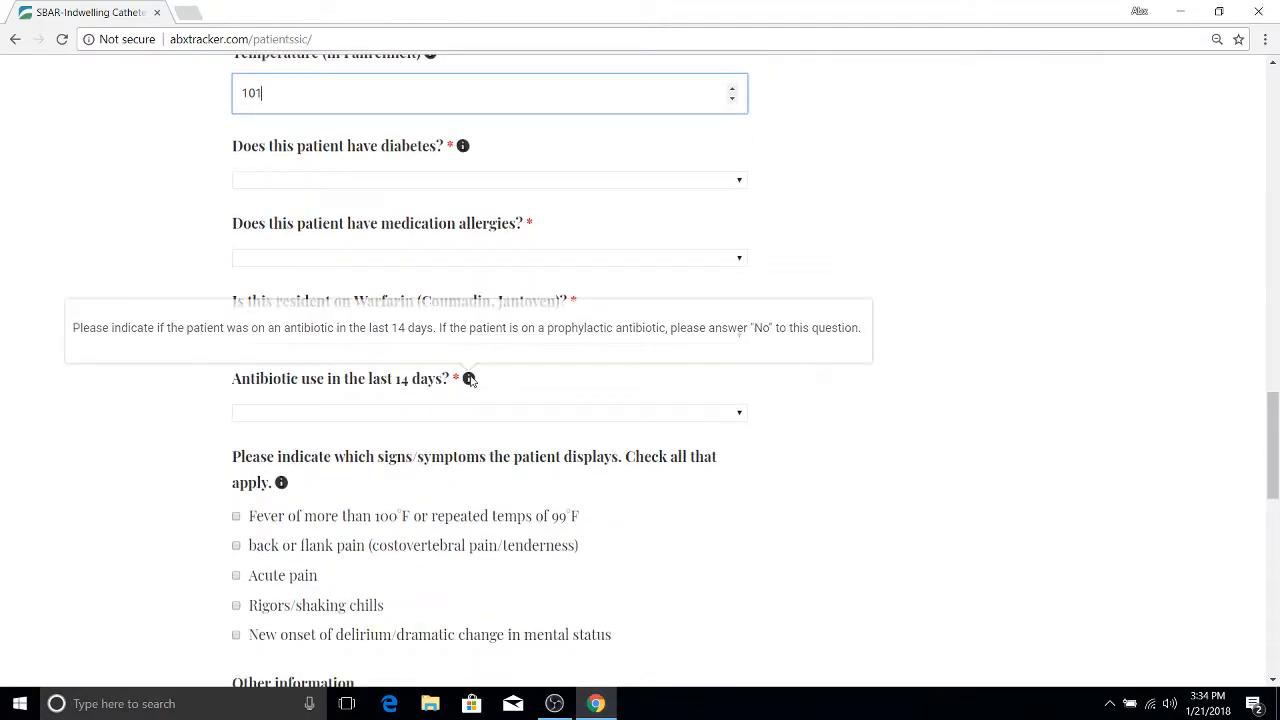
left_click(483, 190)
left_click(470, 211)
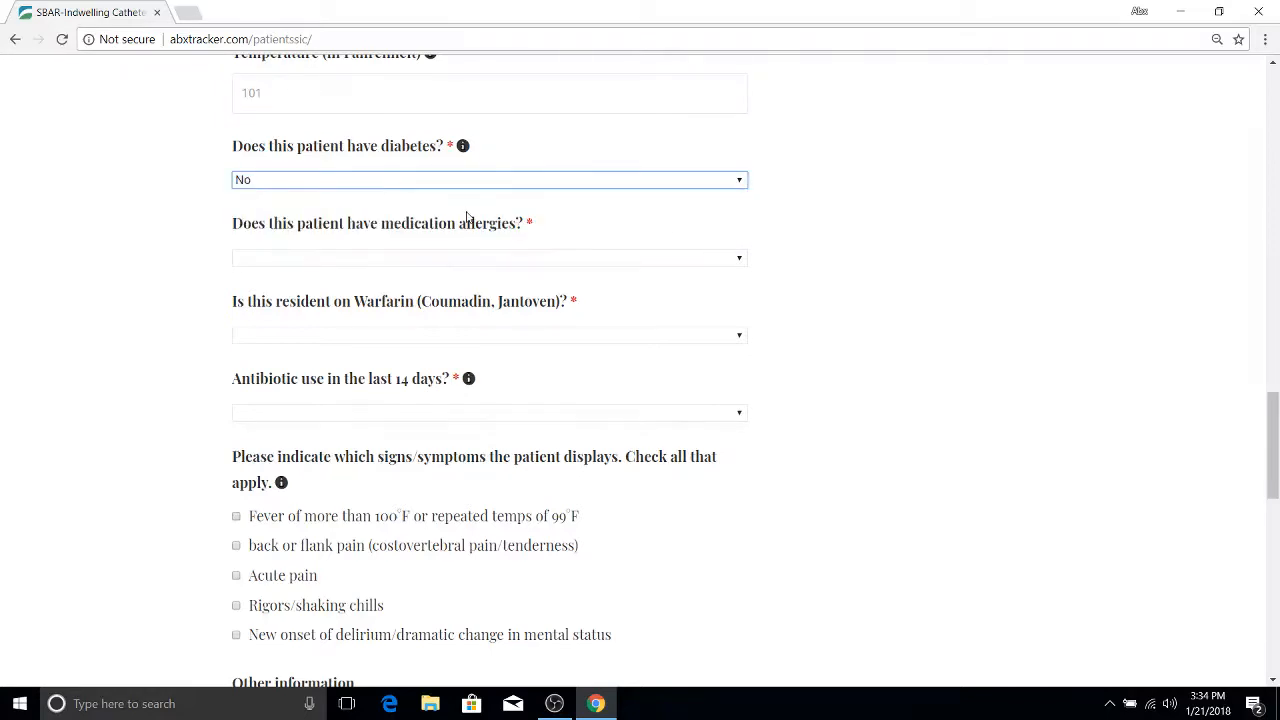
left_click(451, 260)
left_click(418, 338)
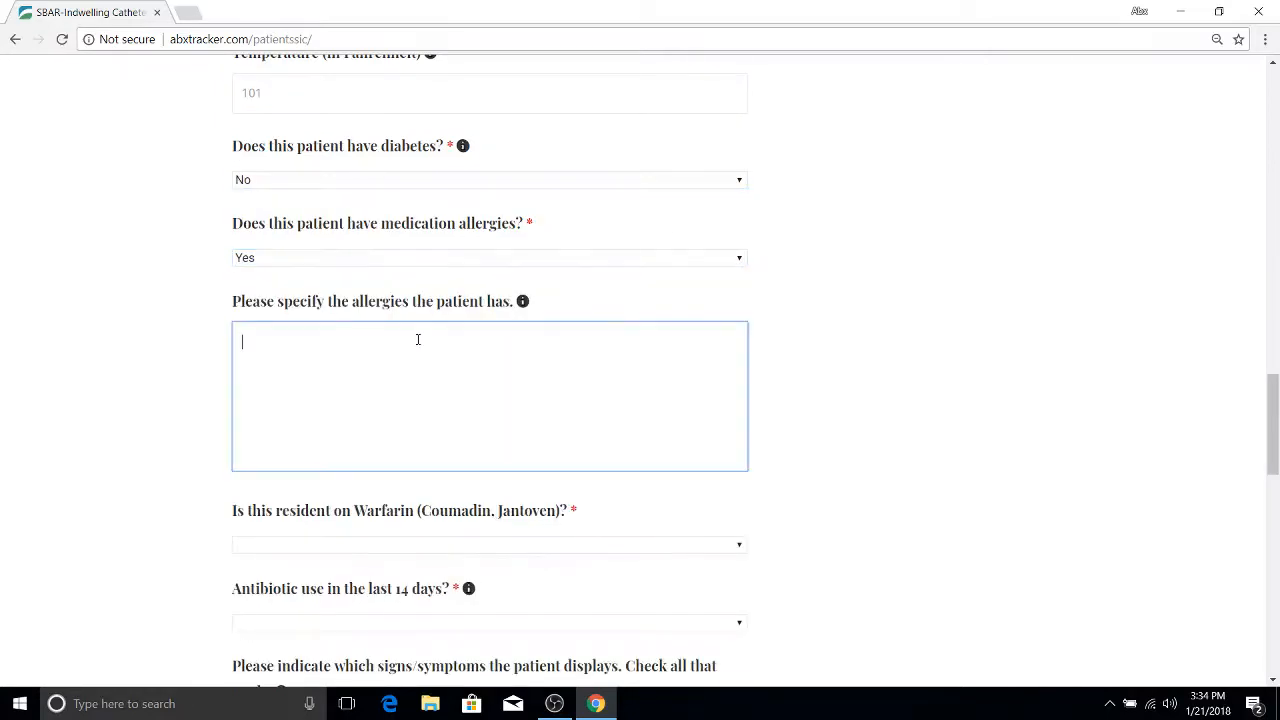
type("Cipro")
Answer Yes to Warfarin and to antibiotic use in the last 14 days, with Levofloxacin (Levaquin) as the medication.
scroll(414, 341, "down", 3)
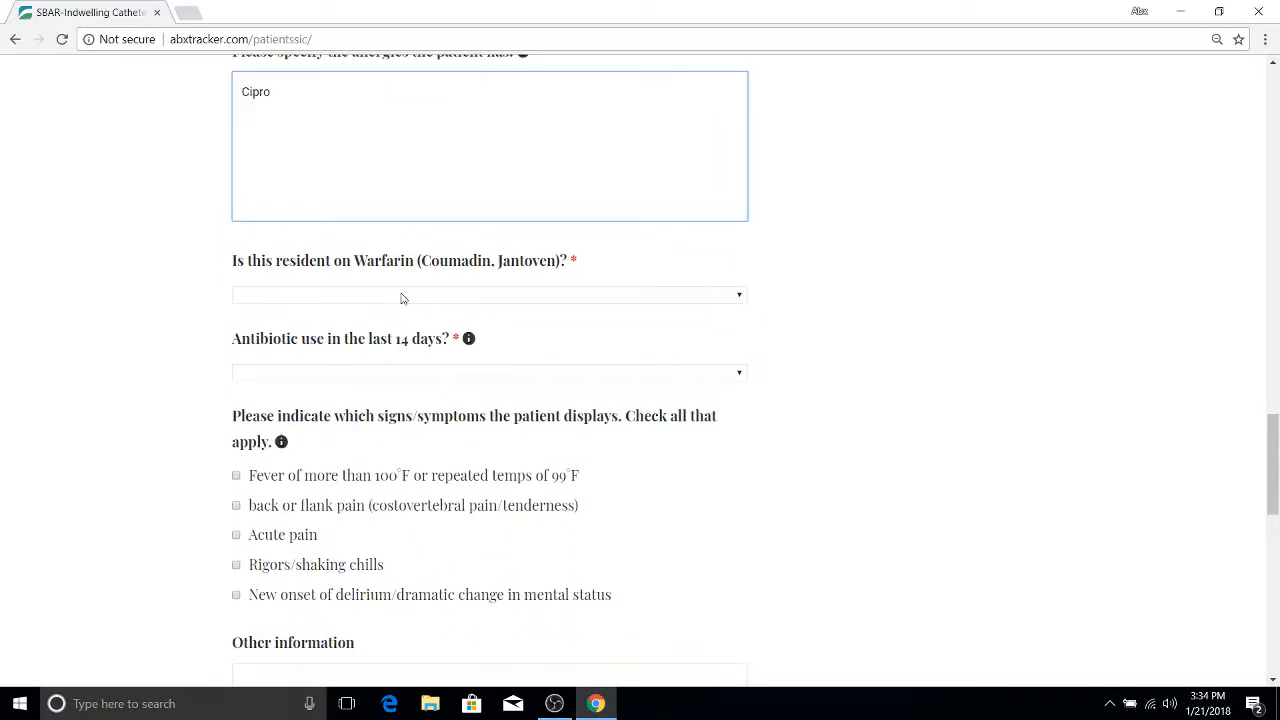
left_click(400, 295)
left_click(388, 326)
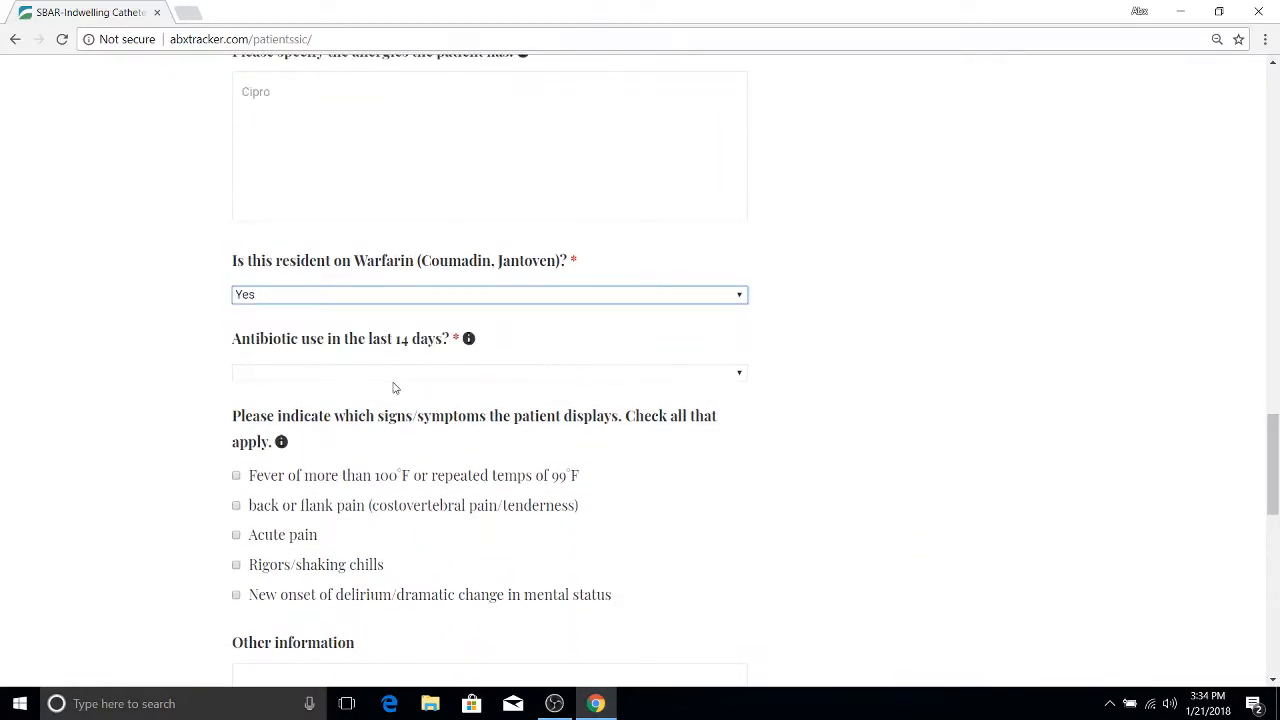
left_click(393, 378)
left_click(383, 410)
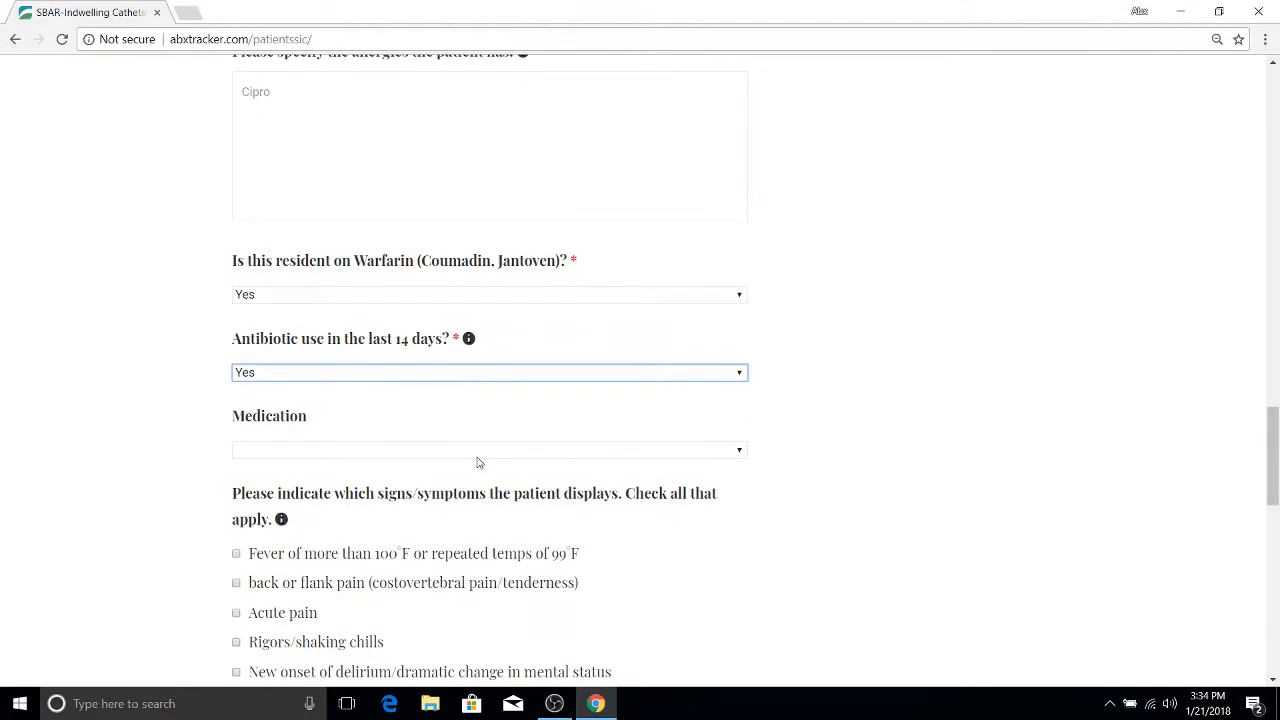
left_click(478, 452)
key("m")
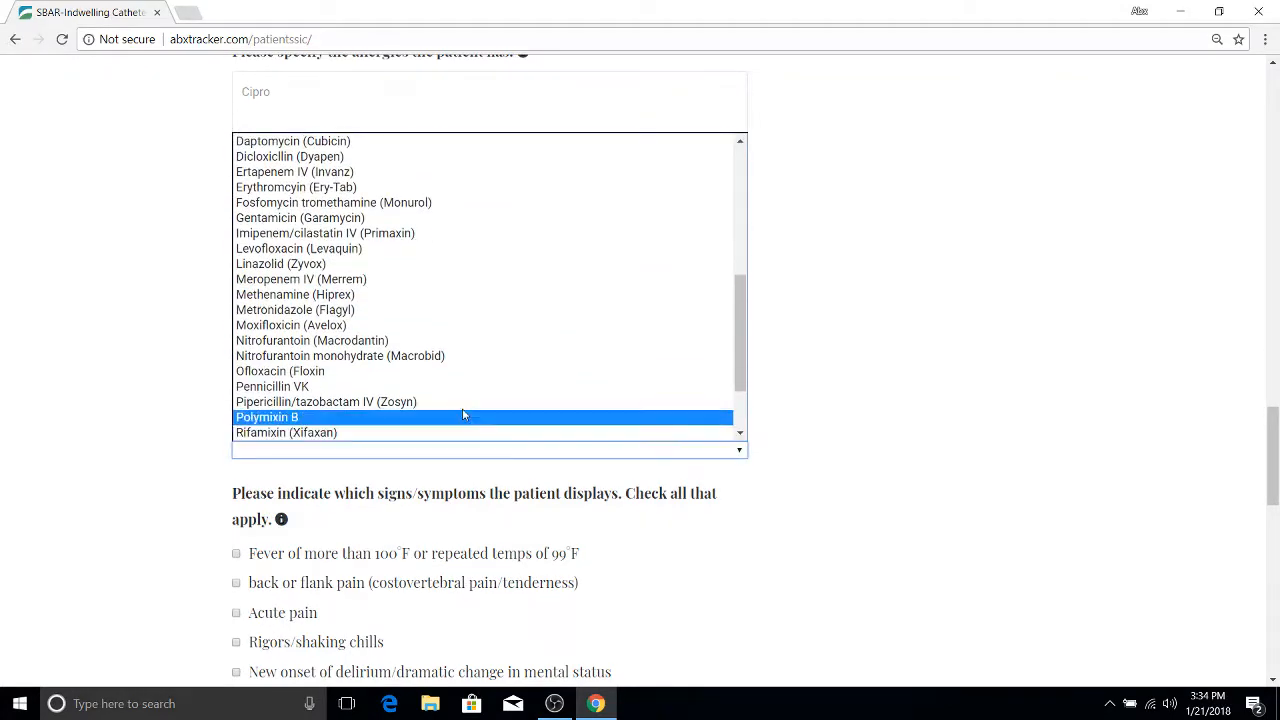
left_click(418, 253)
Mark fever of more than 100°F, back or flank pain and acute pain as the patient's signs and symptoms.
scroll(823, 334, "down", 3)
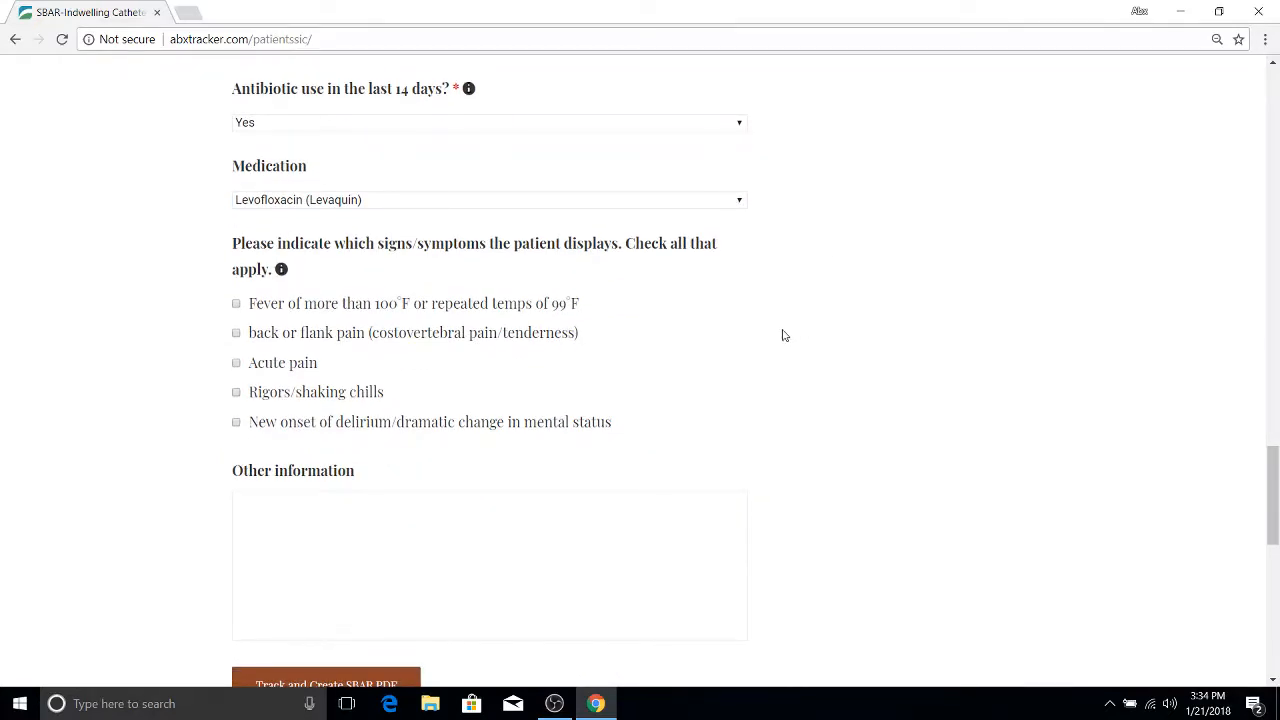
left_click(236, 304)
left_click(236, 364)
left_click(236, 333)
Enter "Other info typed here." as other information and submit the form to track it and create the SBAR PDF.
scroll(414, 438, "down", 2)
left_click(393, 367)
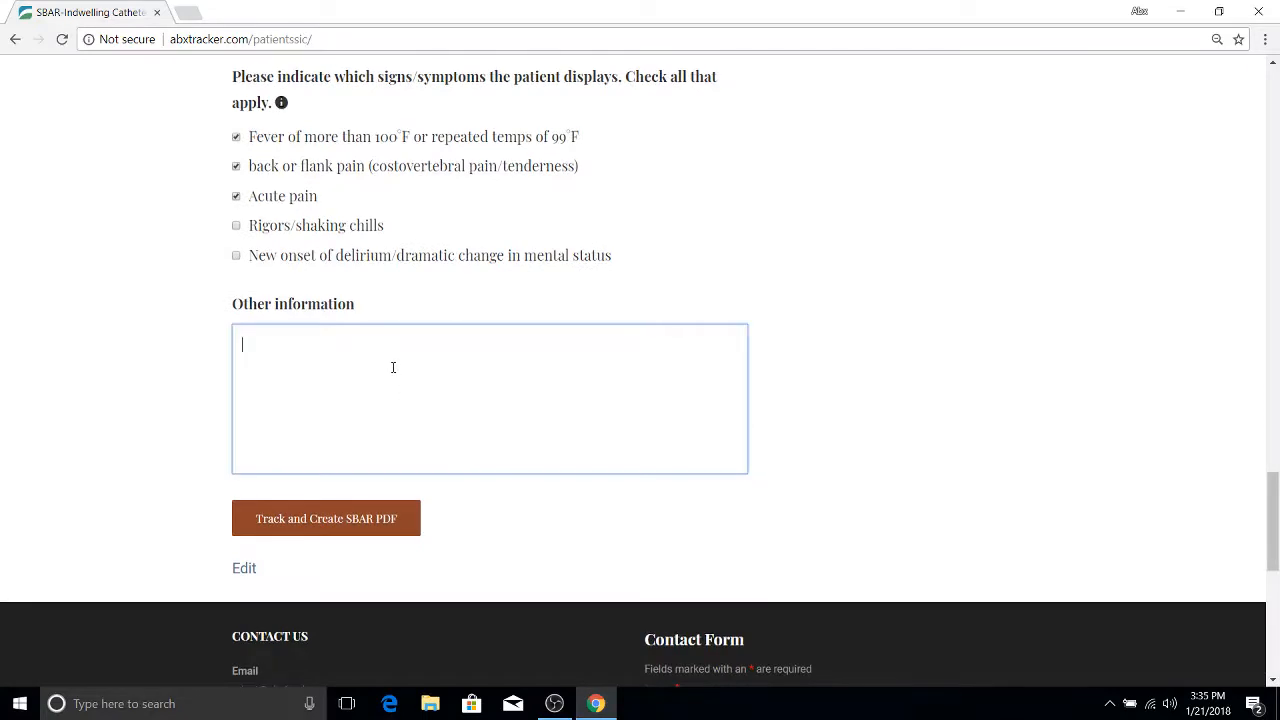
type("Other info")
key("BackSpace")
key("BackSpace")
type("fo typed here.")
left_click(330, 515)
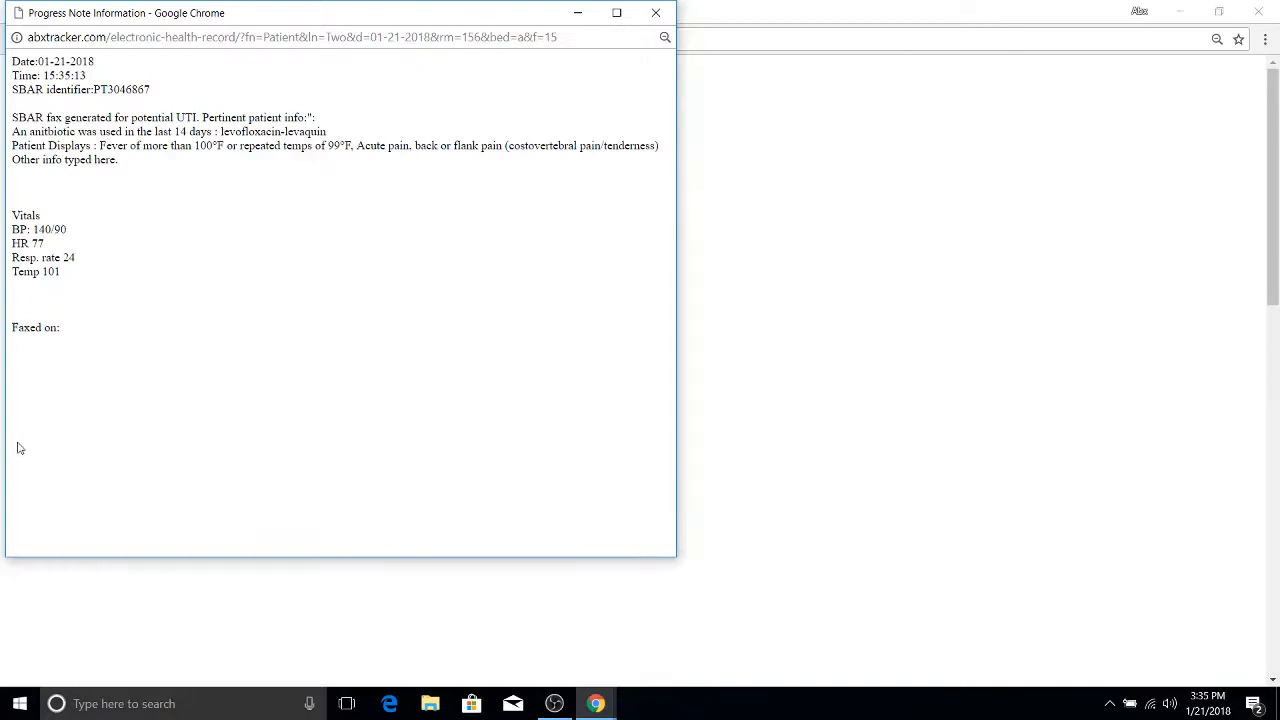
Review the SBAR identifier, the patient's symptoms and the other information in the progress note.
left_click_drag(166, 91, 93, 90)
left_click_drag(14, 146, 660, 148)
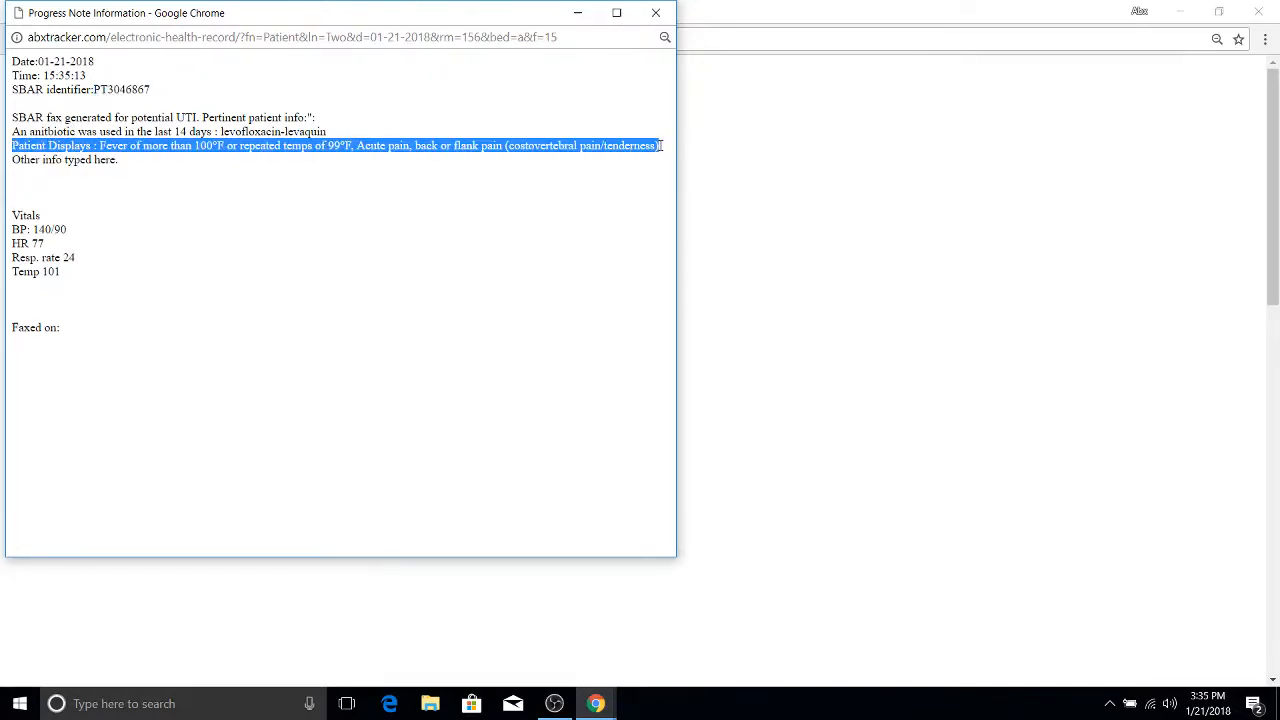
left_click(144, 175)
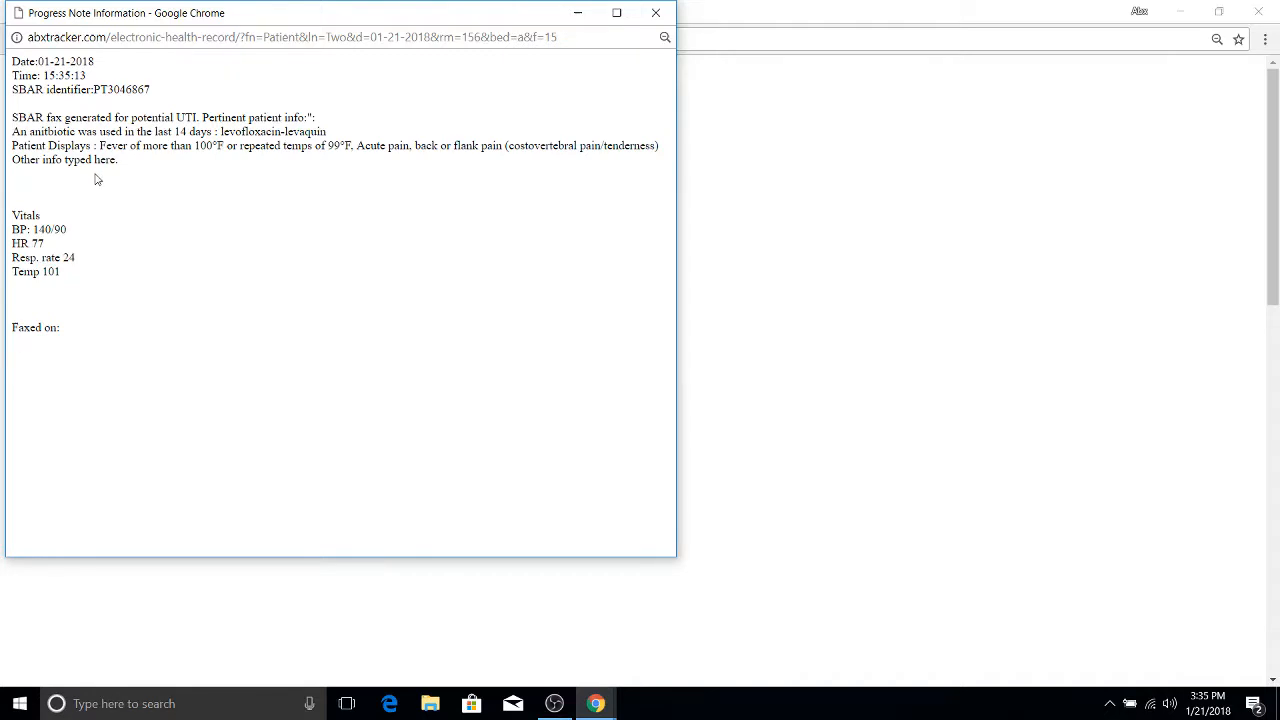
left_click_drag(14, 162, 124, 161)
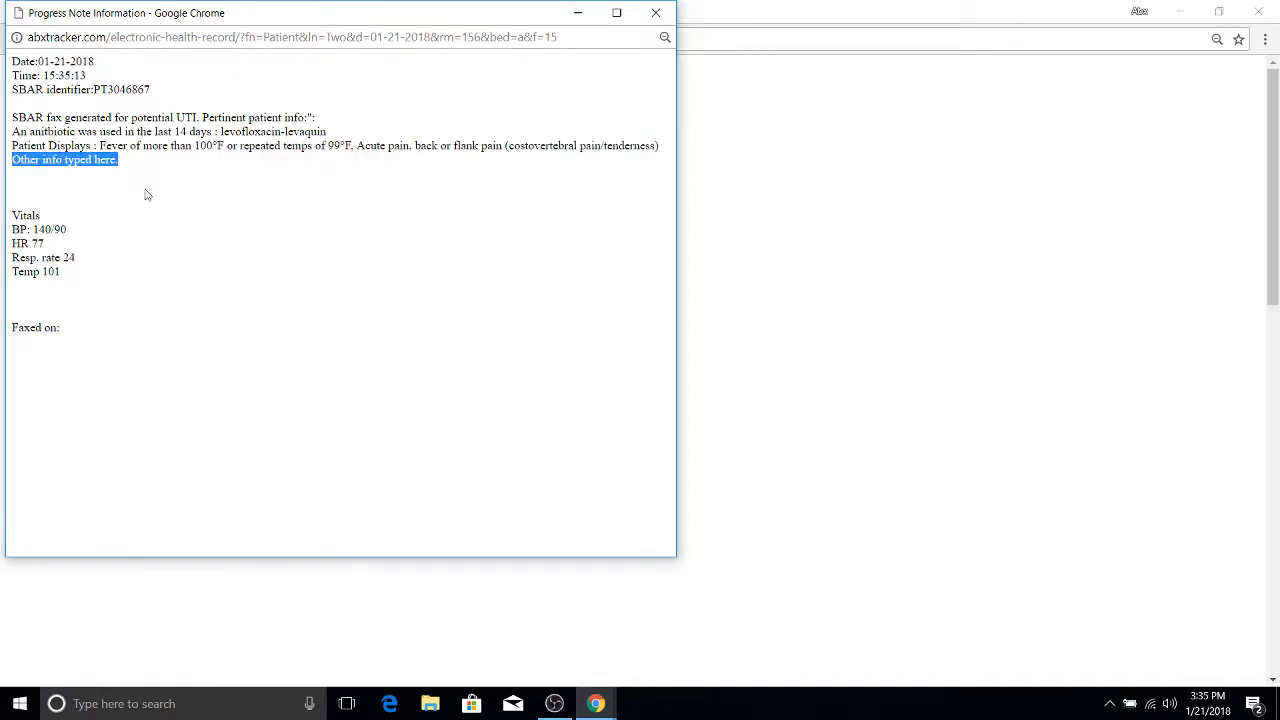
left_click(142, 266)
Copy the entire progress note text, from the date to the "Faxed on" line, and close its window.
left_click_drag(75, 335, 10, 58)
right_click(34, 84)
left_click(140, 98)
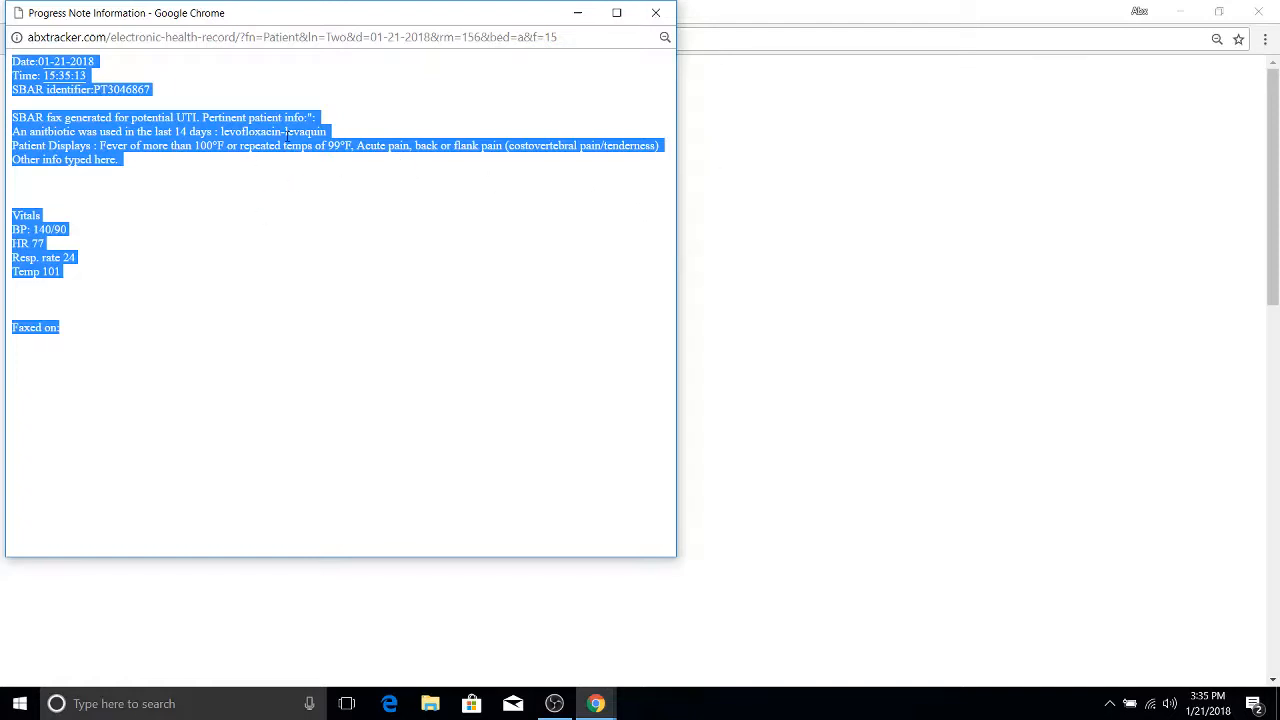
left_click(656, 15)
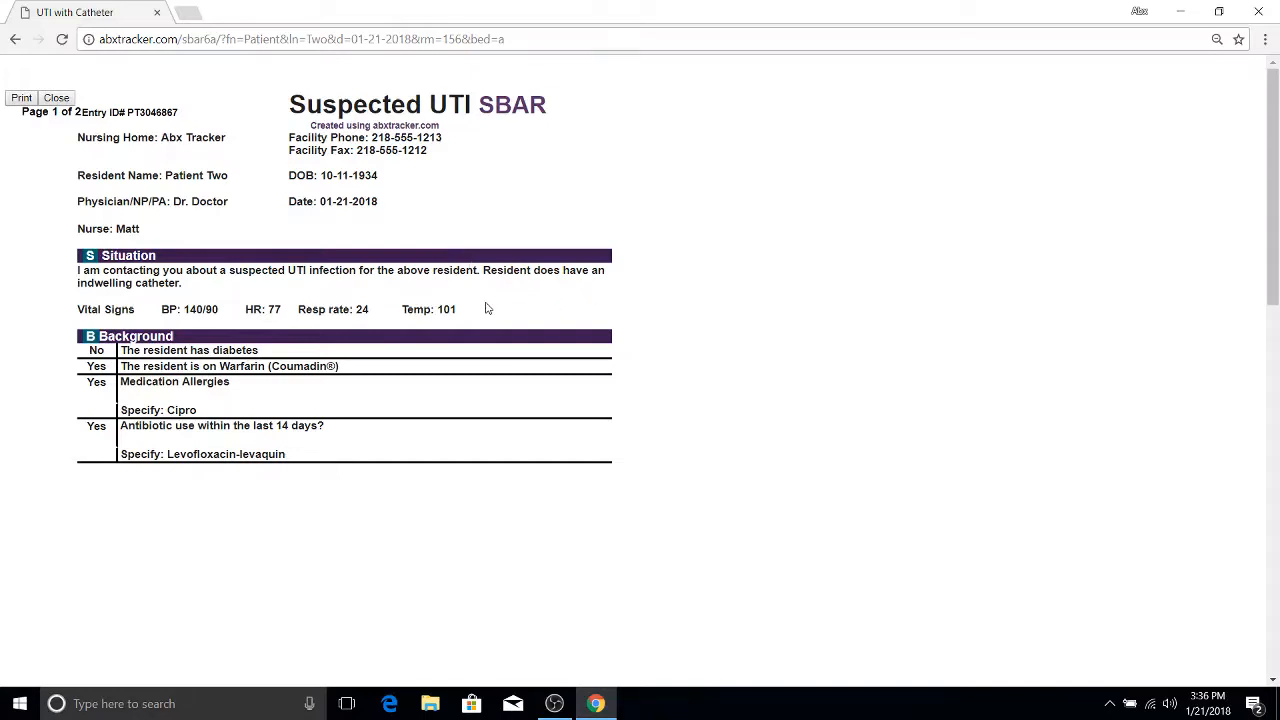
Review the situation, vital signs and background sections on page 1 of the Suspected UTI SBAR.
scroll(486, 308, "down", 1)
left_click_drag(77, 216, 484, 229)
left_click(484, 229)
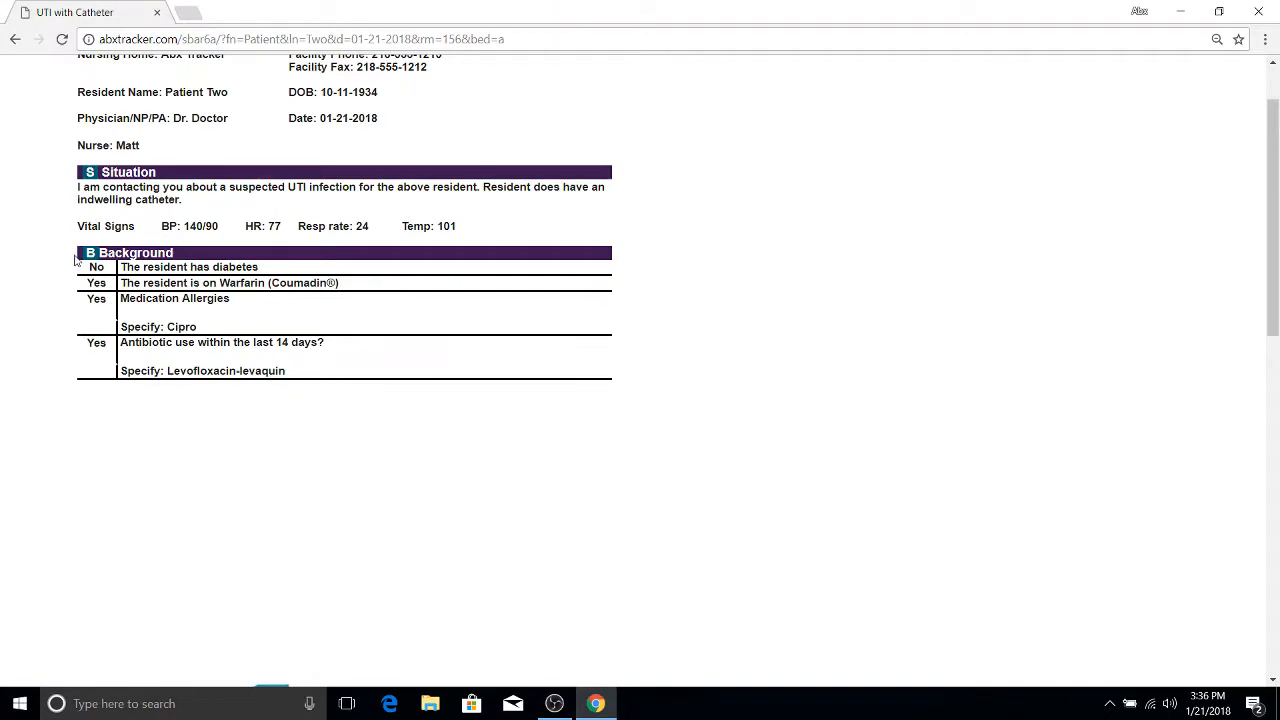
scroll(395, 347, "down", 3)
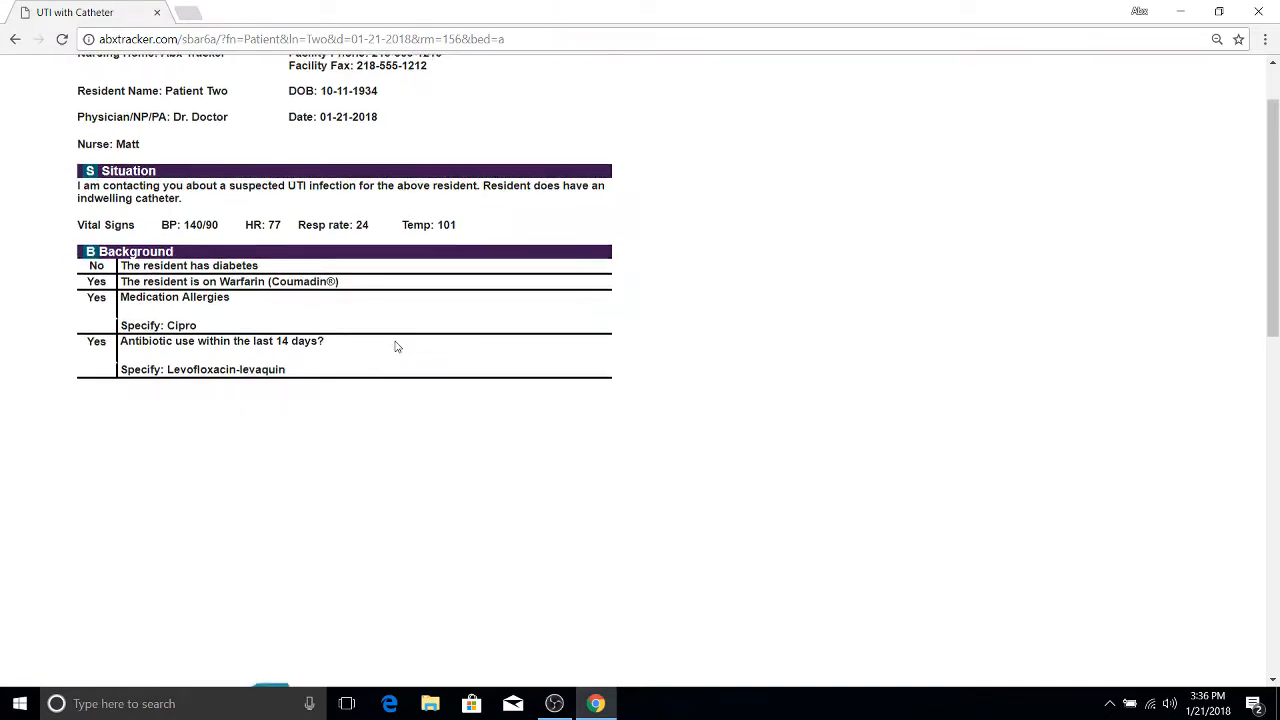
Examine page 2 of the SBAR: the assessment findings, protocol criteria statement, physician order options and creatinine clearance.
scroll(395, 347, "down", 5)
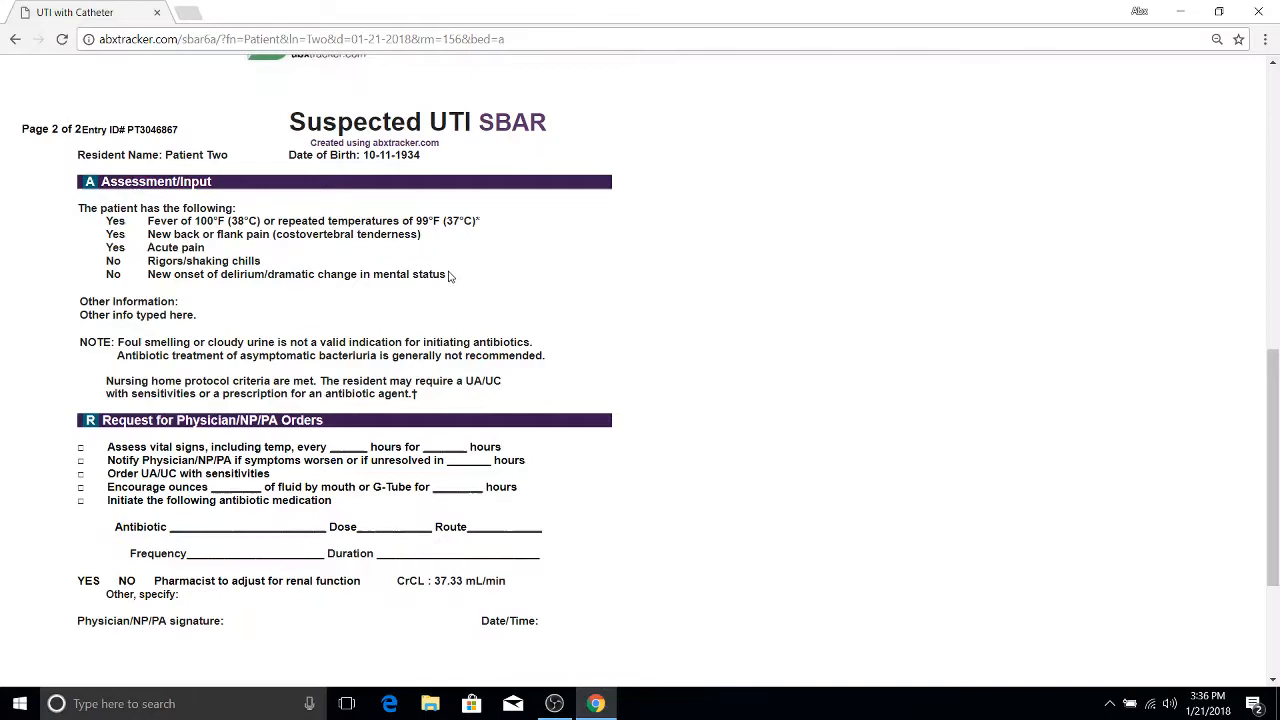
left_click_drag(448, 276, 92, 209)
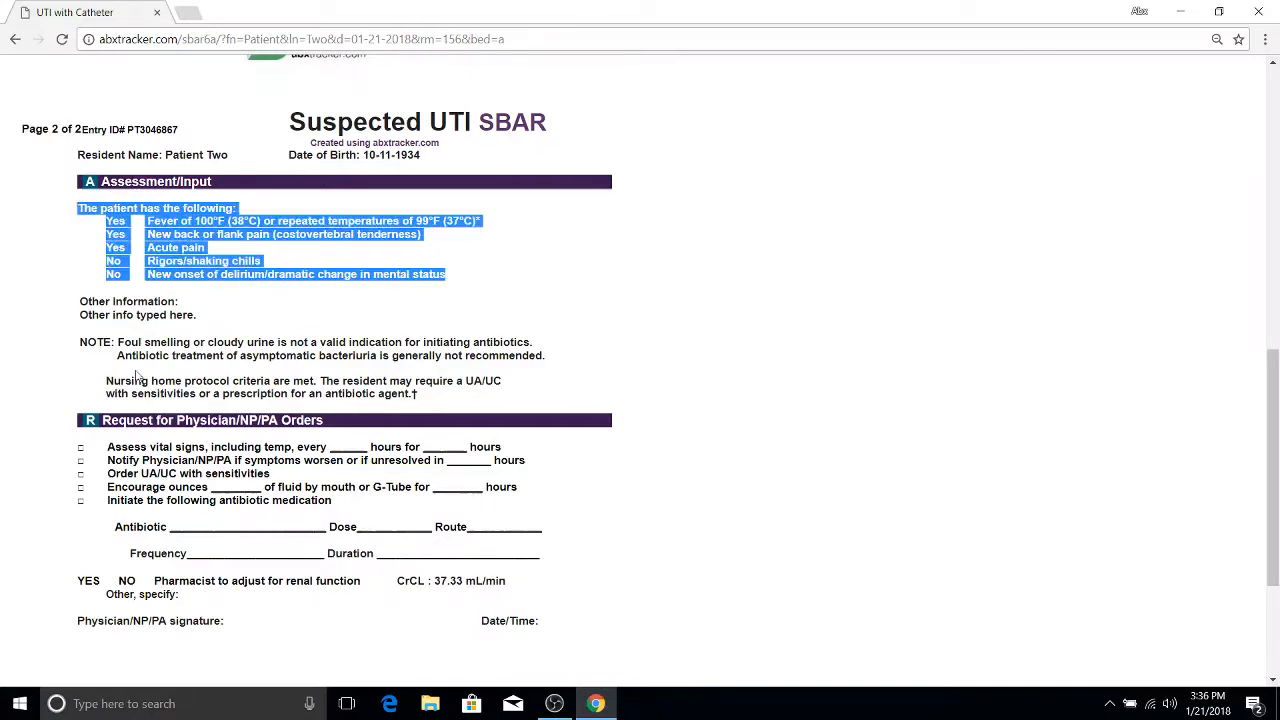
left_click_drag(106, 381, 478, 406)
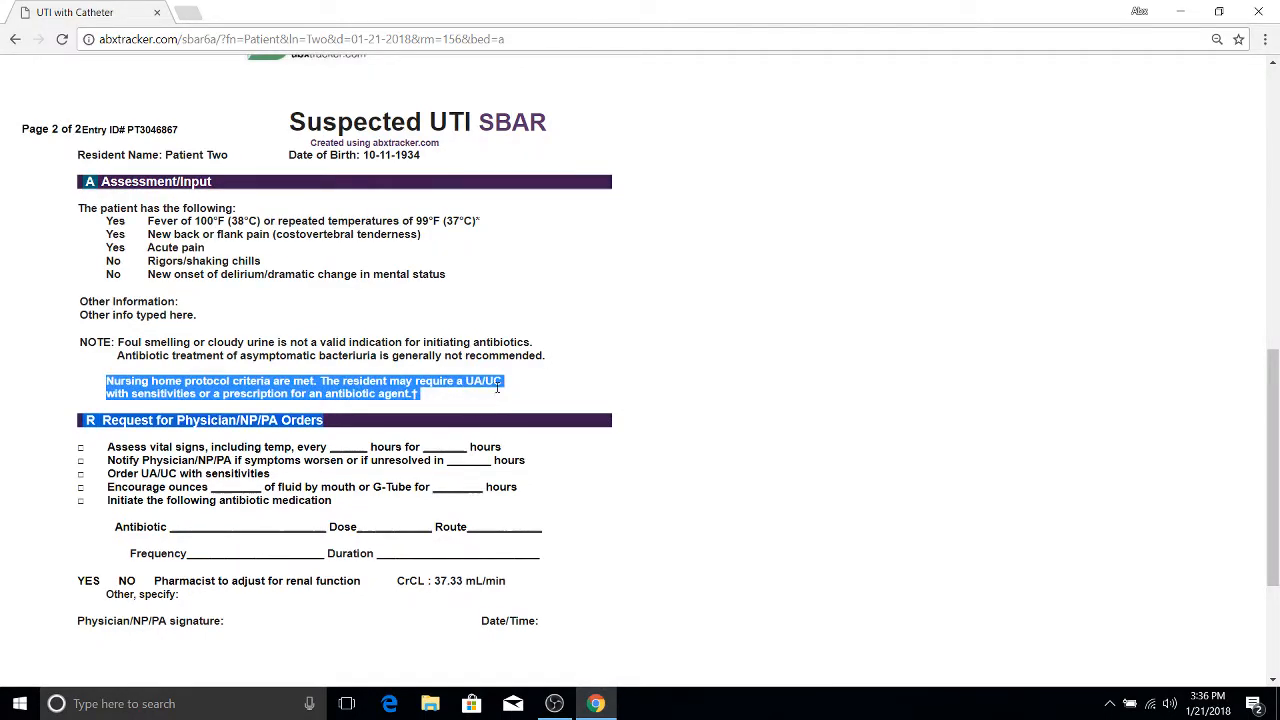
scroll(583, 380, "down", 3)
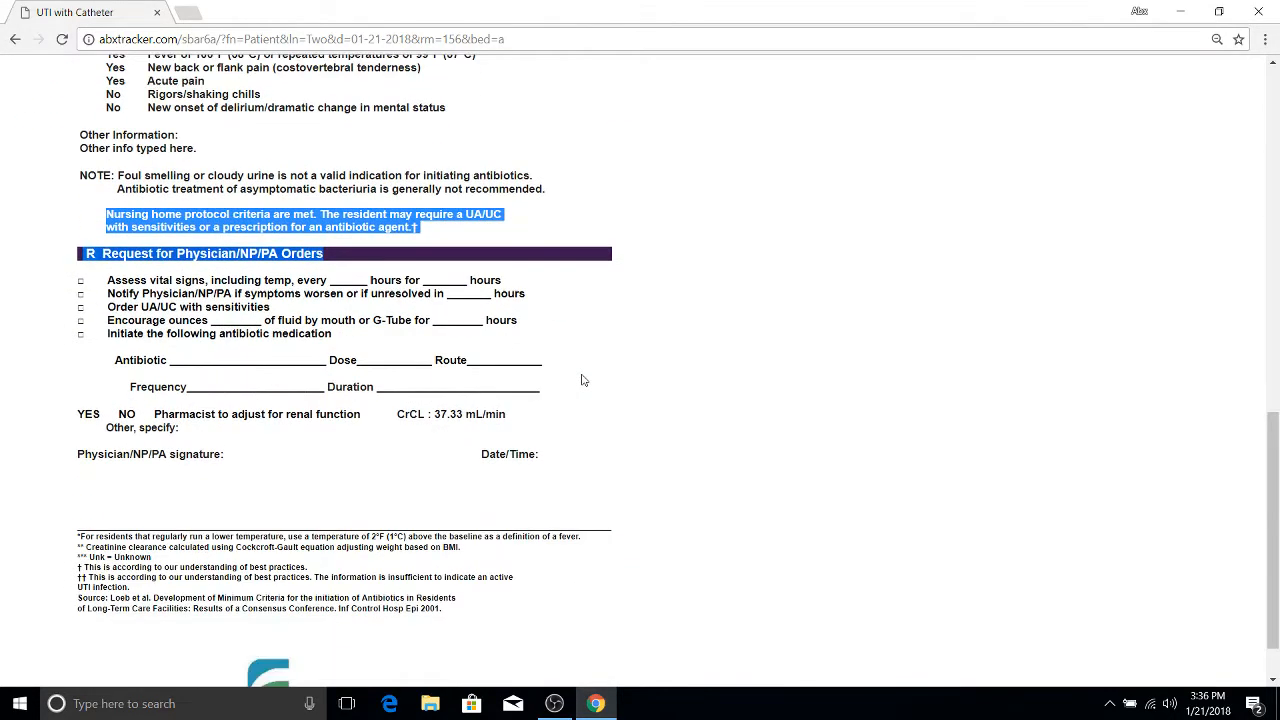
left_click(560, 325)
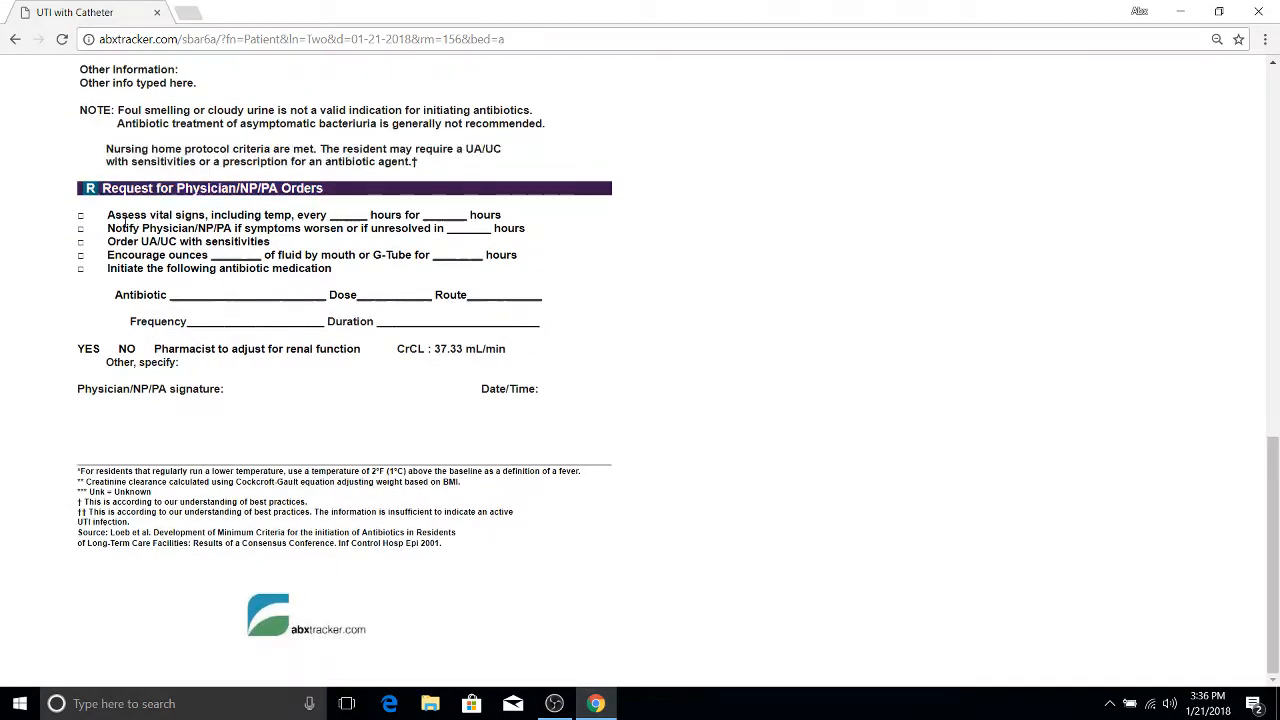
left_click_drag(107, 214, 363, 290)
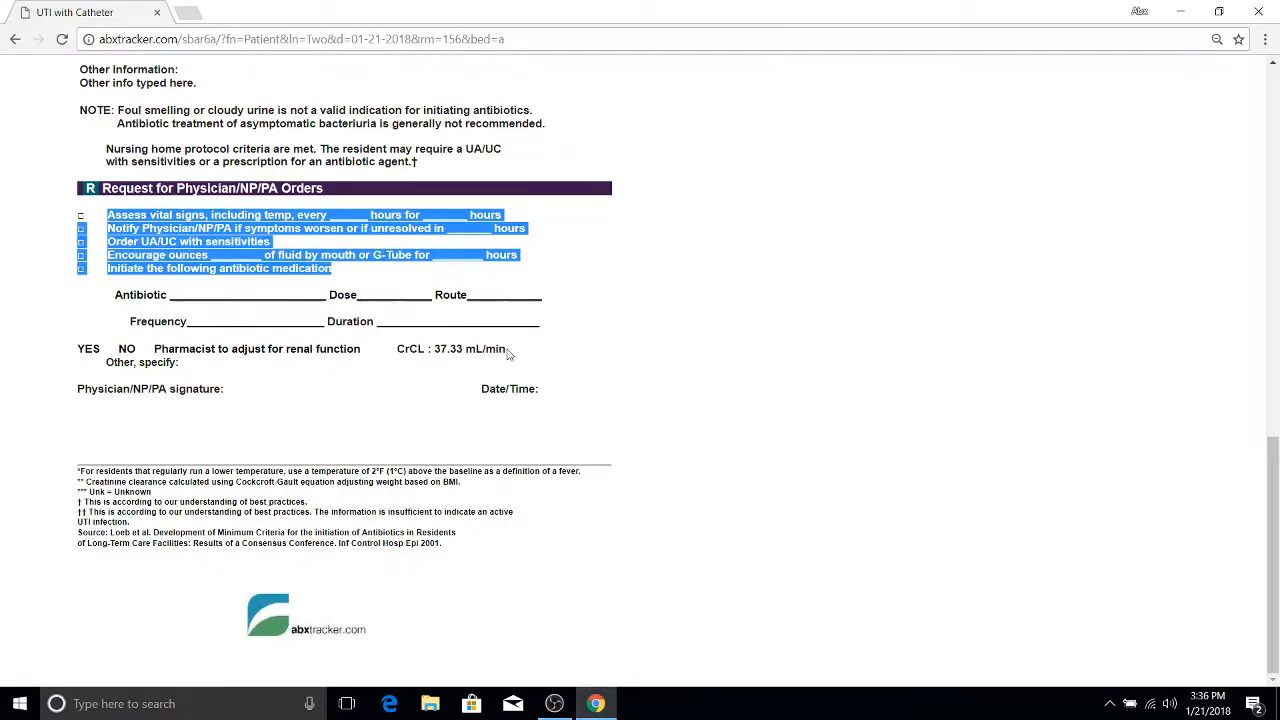
left_click_drag(507, 350, 397, 350)
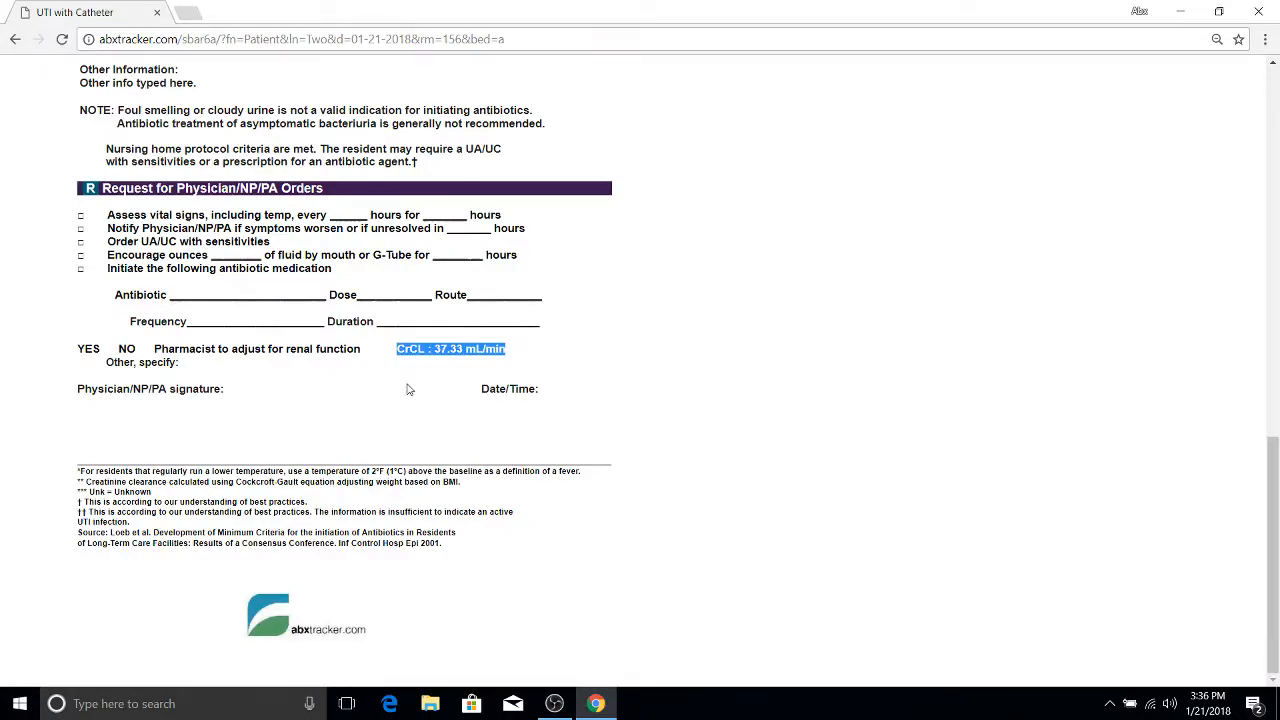
left_click(378, 352)
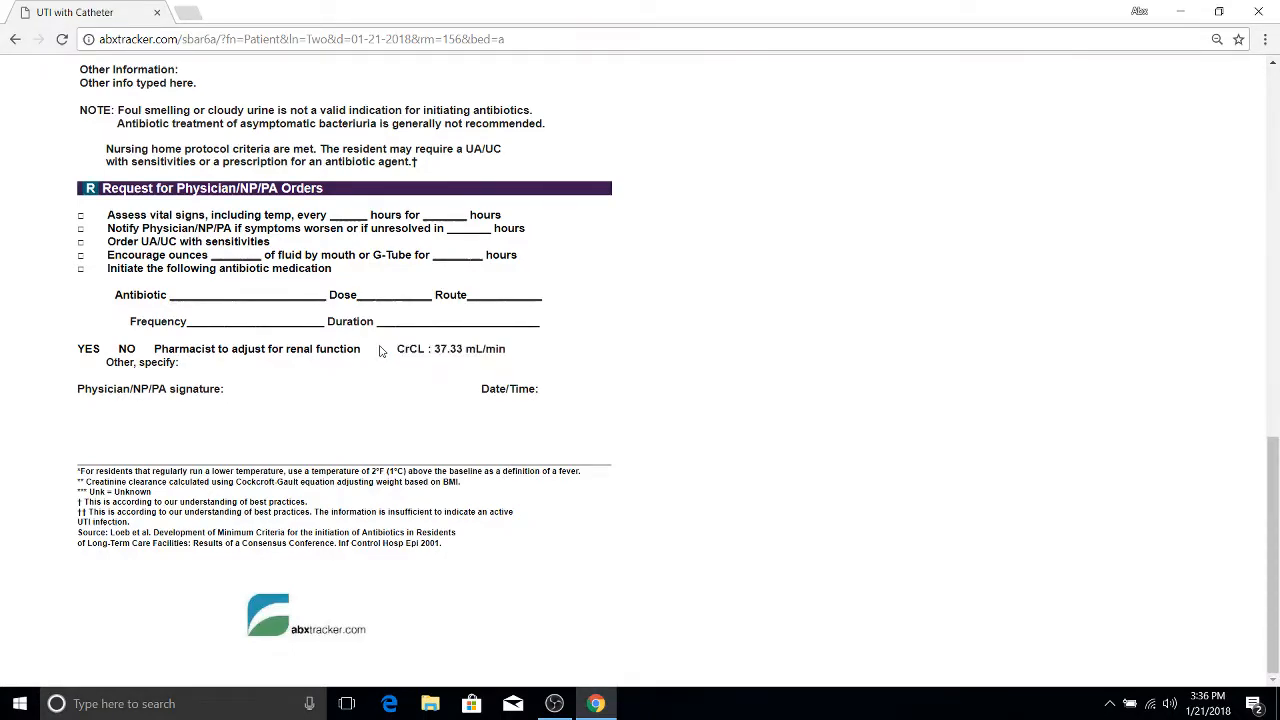
Close the generated Suspected UTI SBAR document.
scroll(377, 352, "up", 5)
scroll(375, 350, "up", 3)
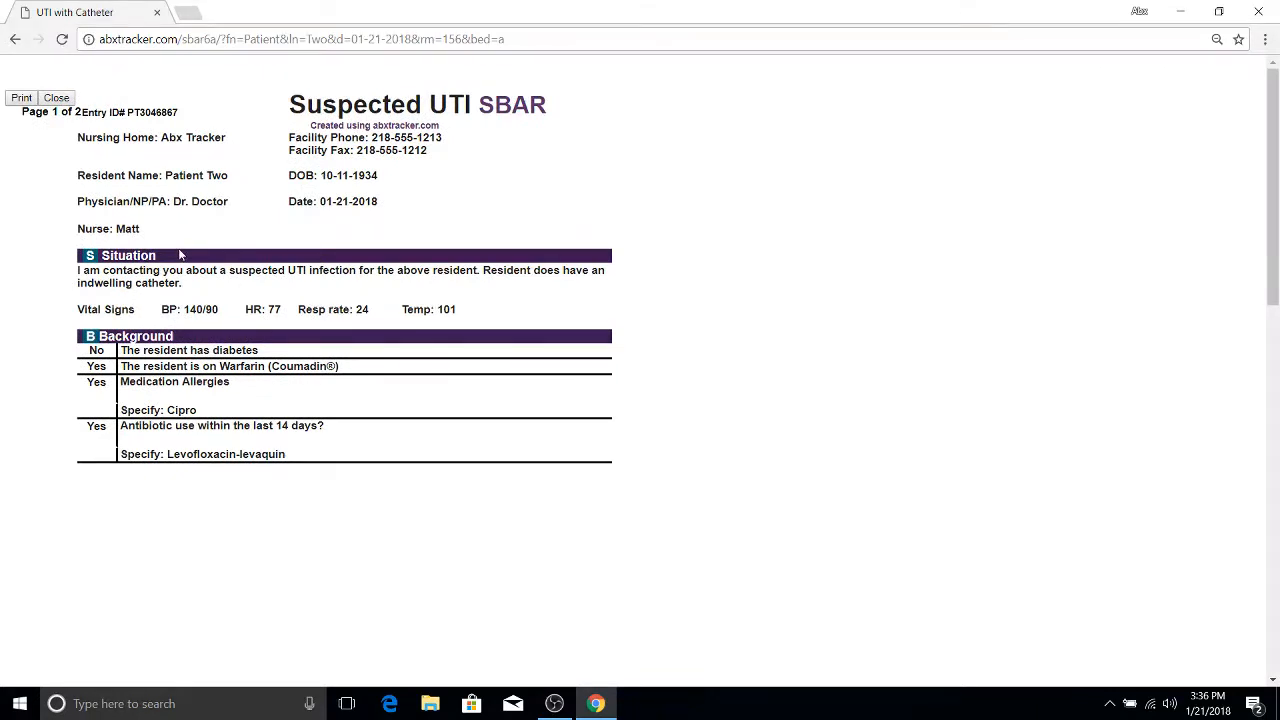
left_click(57, 98)
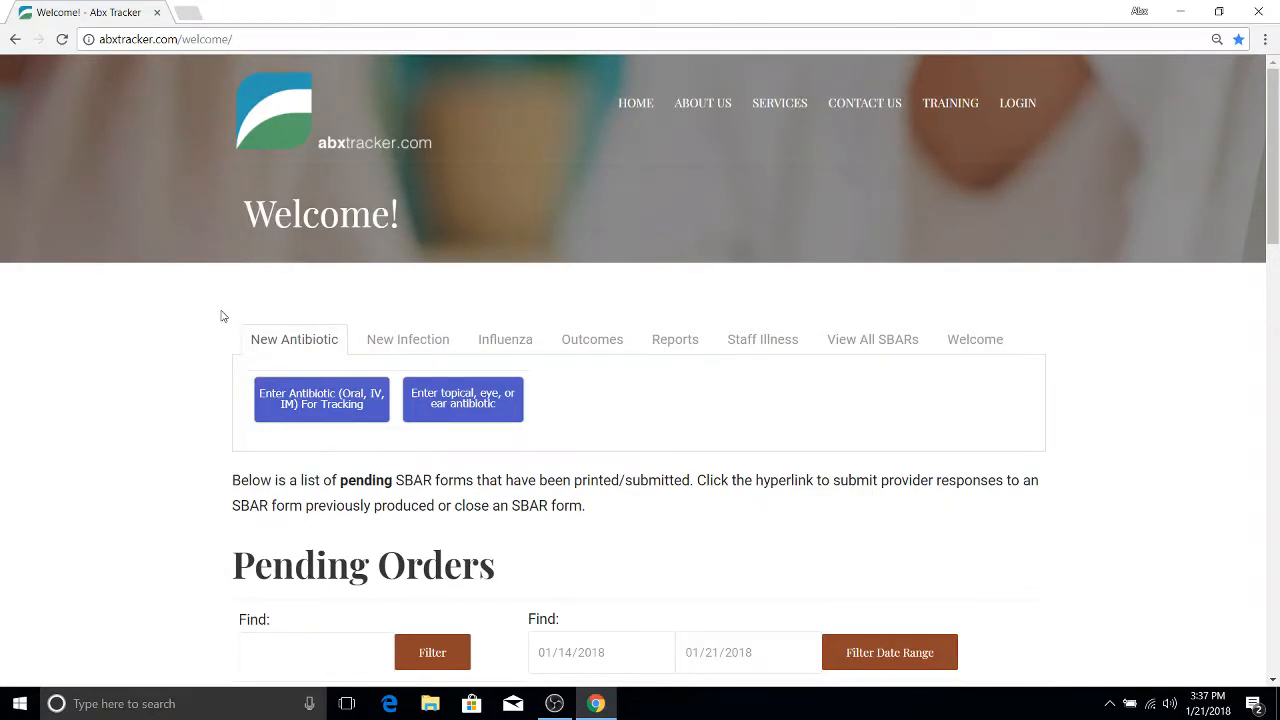
Sort the pending orders by date entered, newest first, and locate the new UTI entry for room 156.
scroll(213, 320, "down", 3)
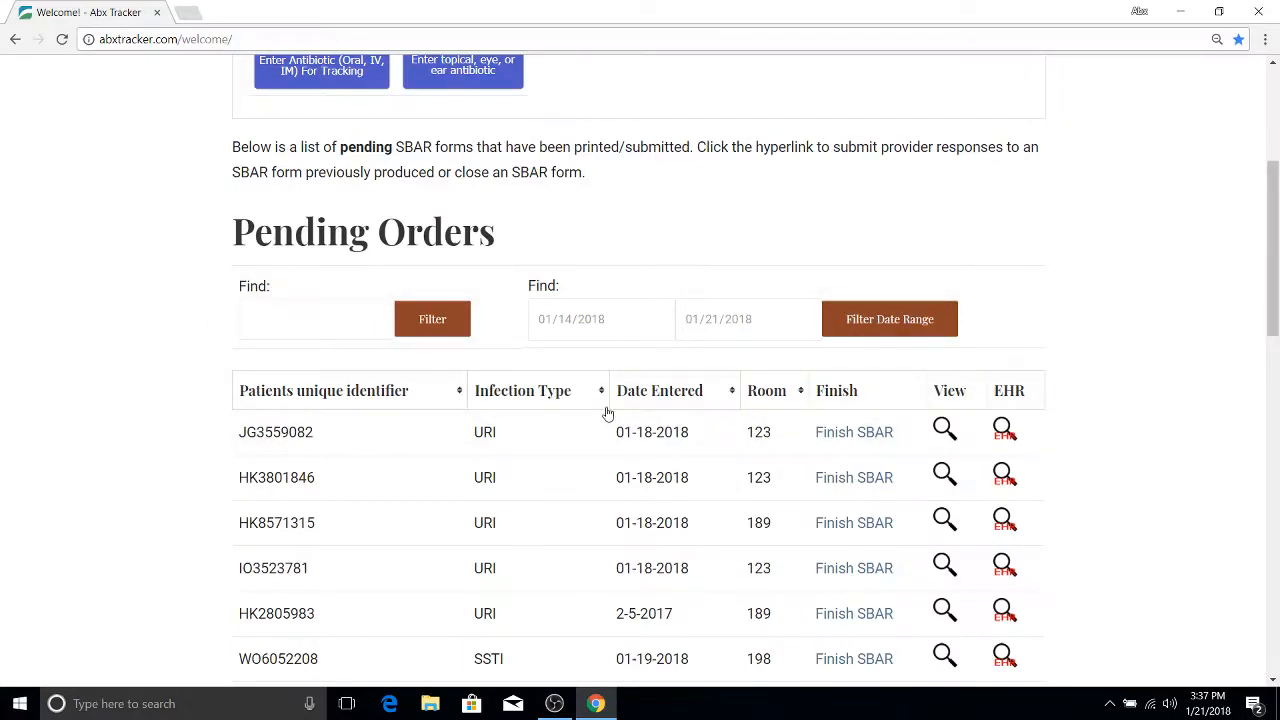
scroll(607, 413, "down", 1)
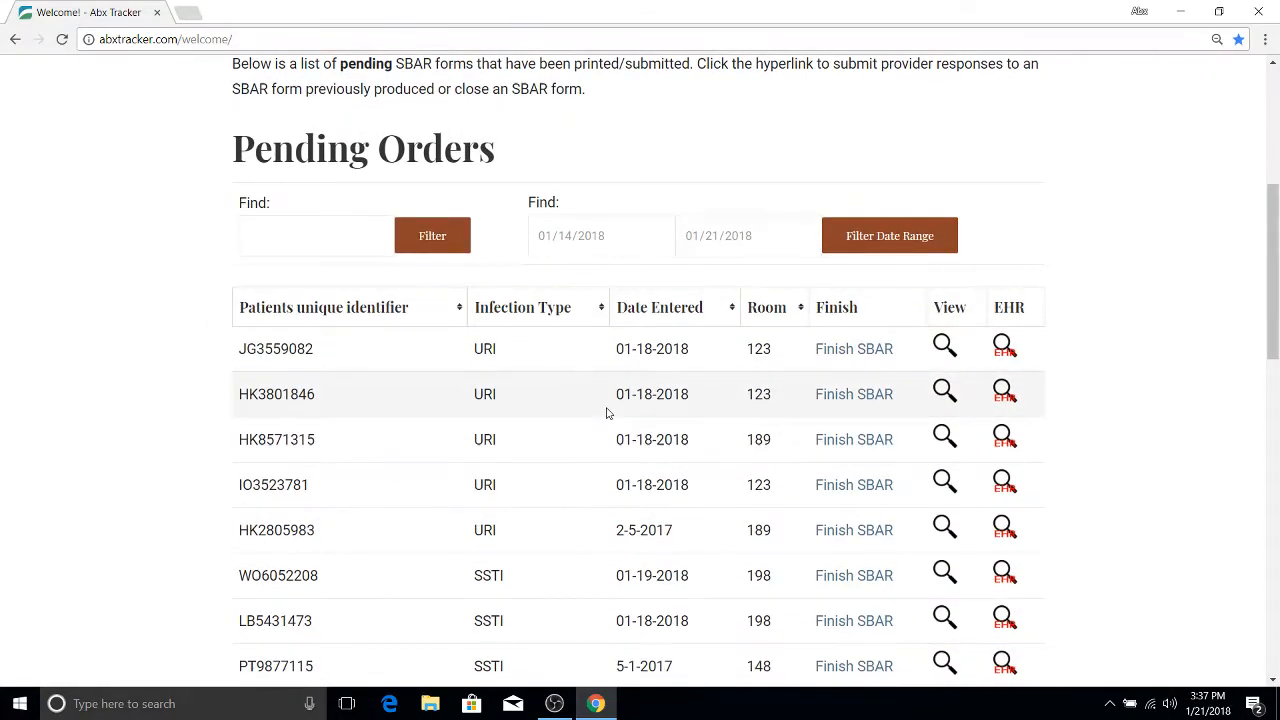
scroll(607, 413, "down", 1)
left_click(665, 232)
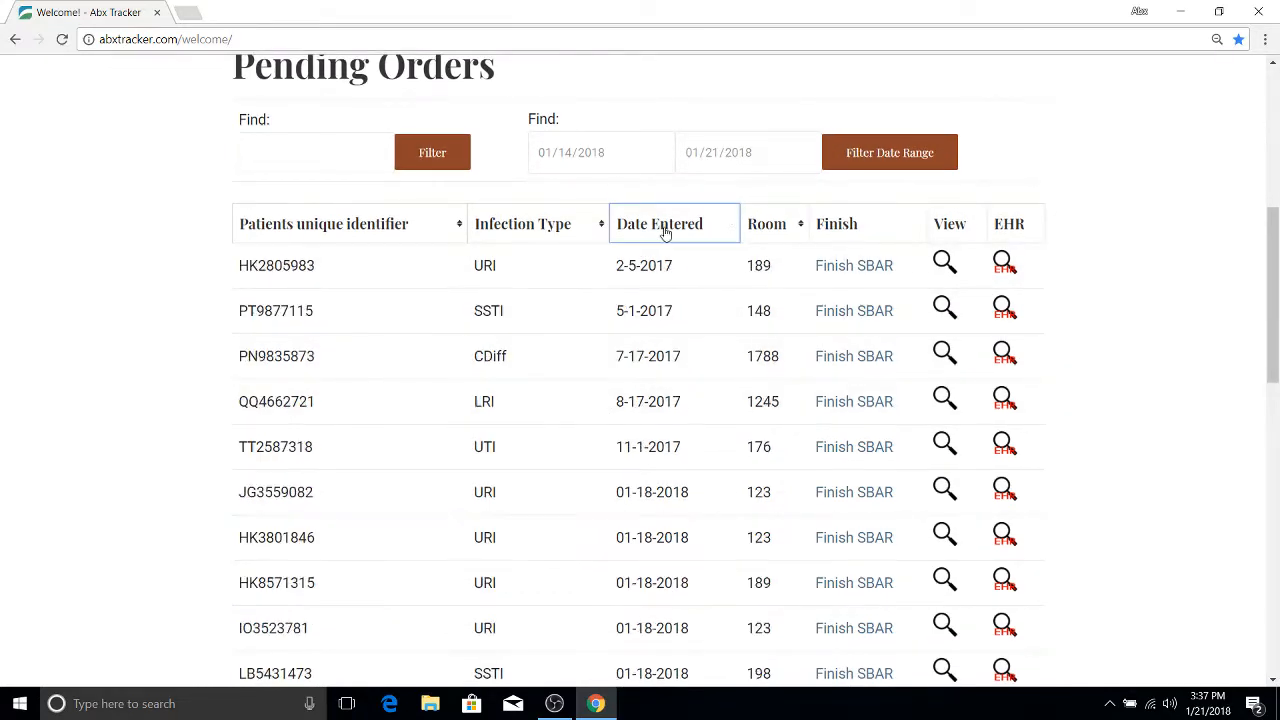
left_click(665, 232)
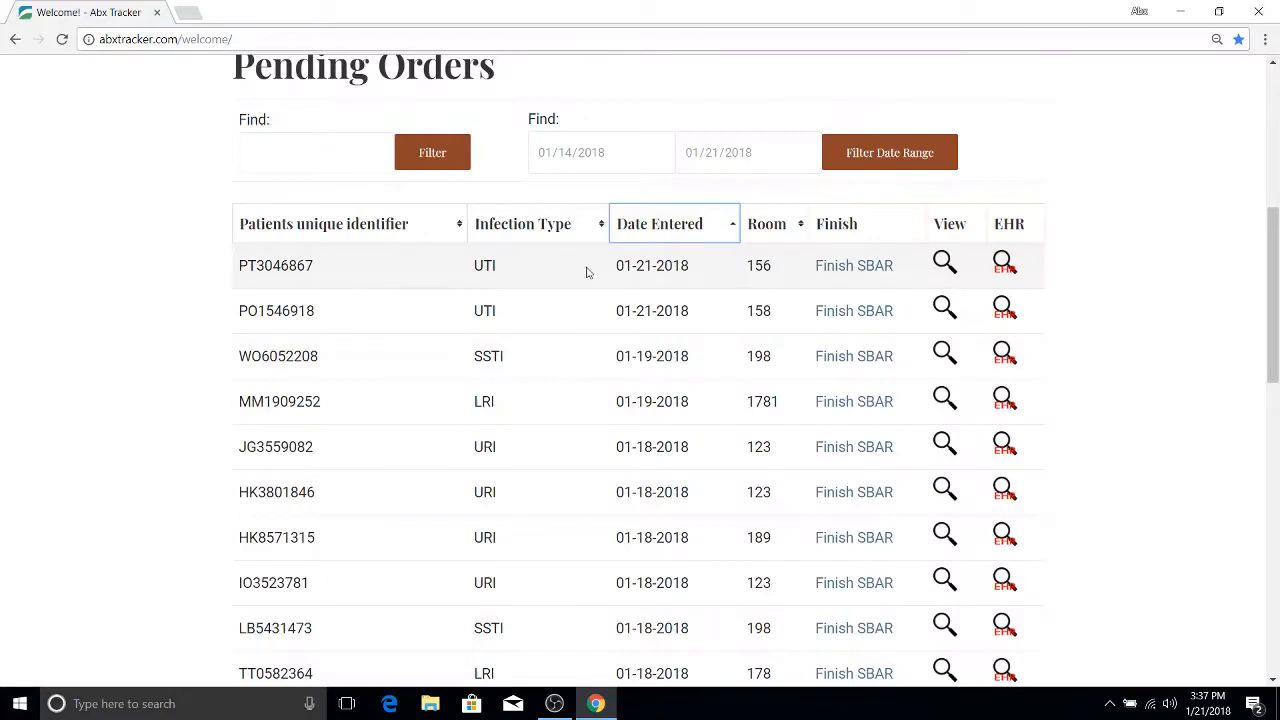
left_click_drag(315, 263, 222, 264)
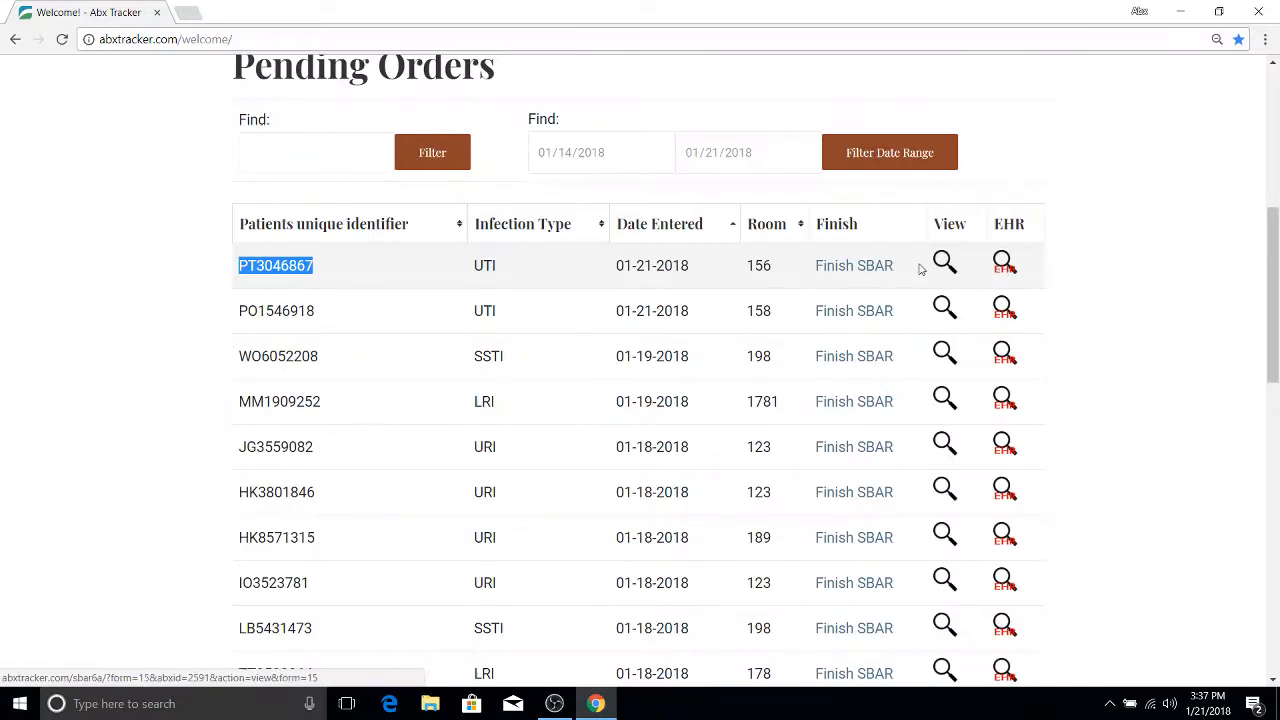
Open the Finish SBAR form for the room 156 UTI entry and enter the nurse's name.
left_click(840, 268)
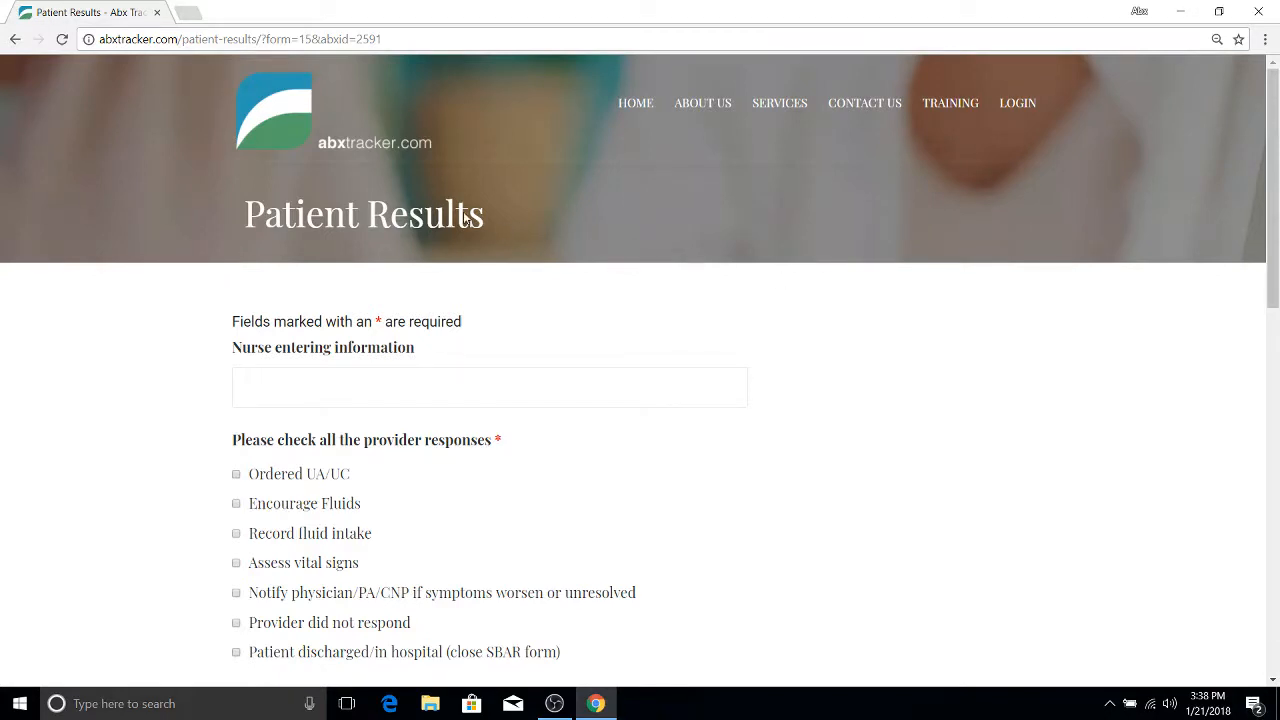
scroll(560, 360, "down", 2)
left_click(556, 230)
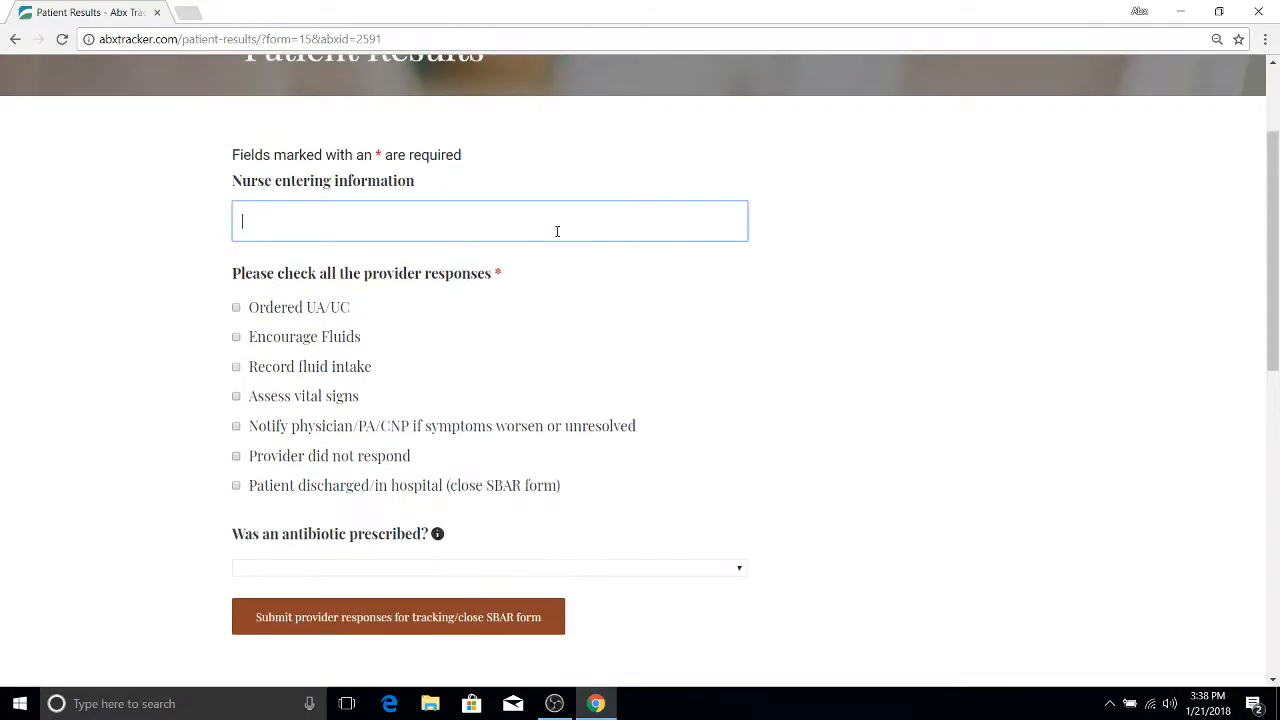
type("Matt")
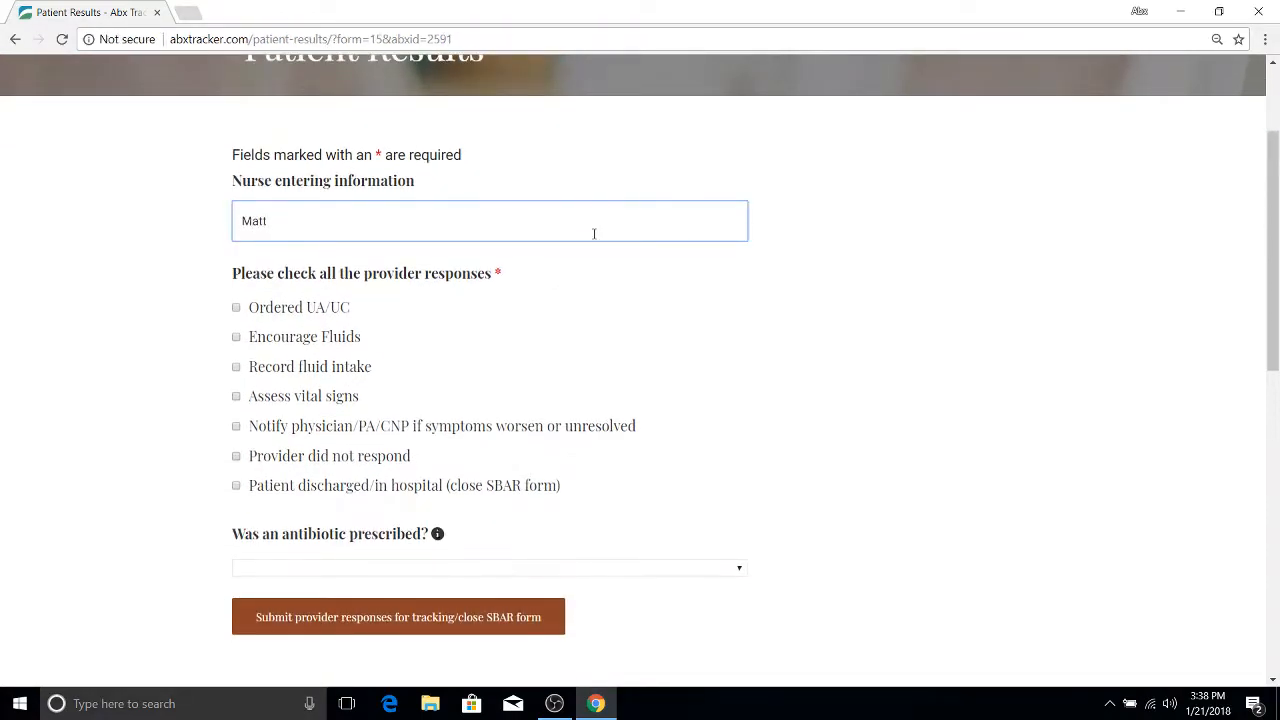
Record Ordered UA/UC and Encourage Fluids as the provider responses and indicate that an antibiotic was prescribed.
scroll(593, 233, "down", 1)
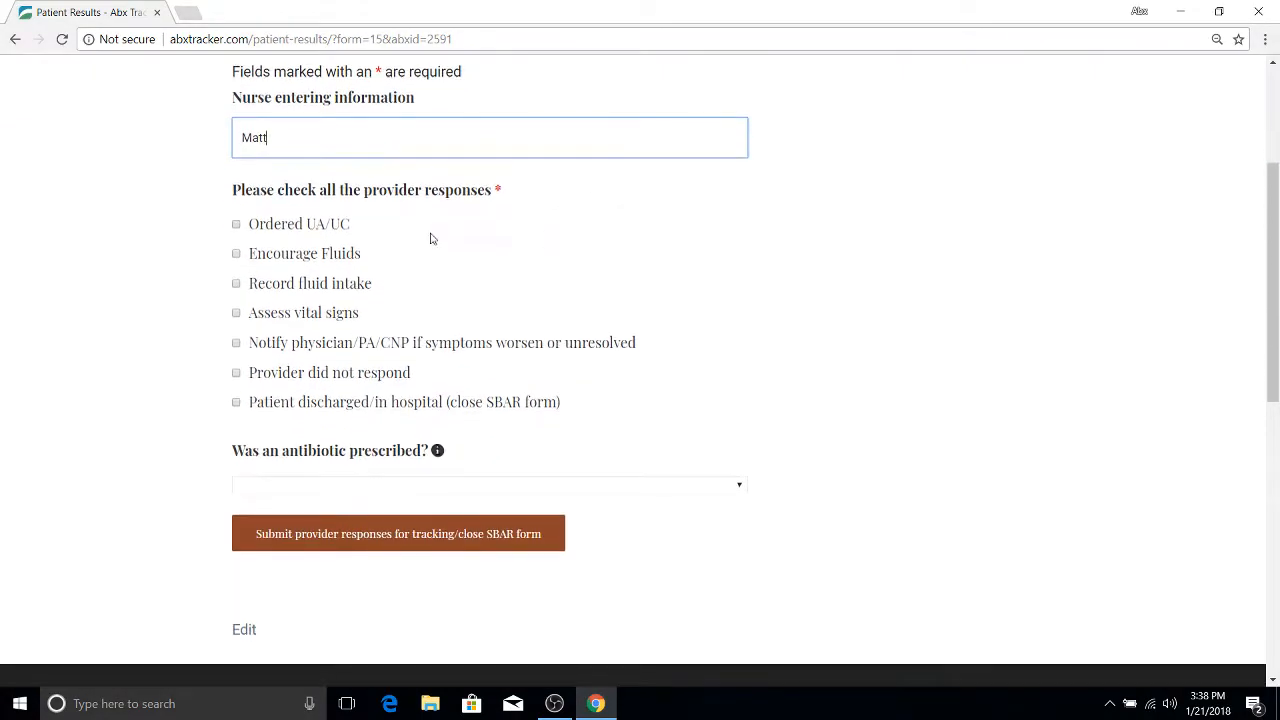
left_click(236, 224)
left_click(237, 254)
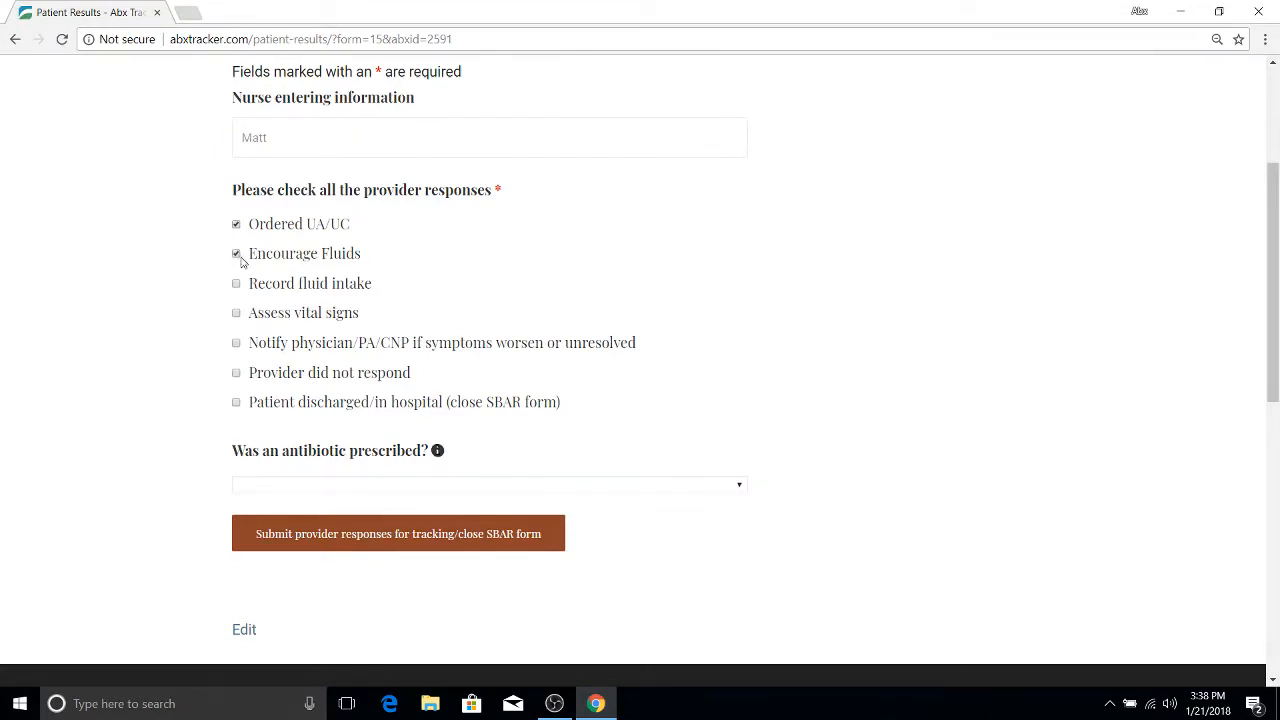
left_click(384, 483)
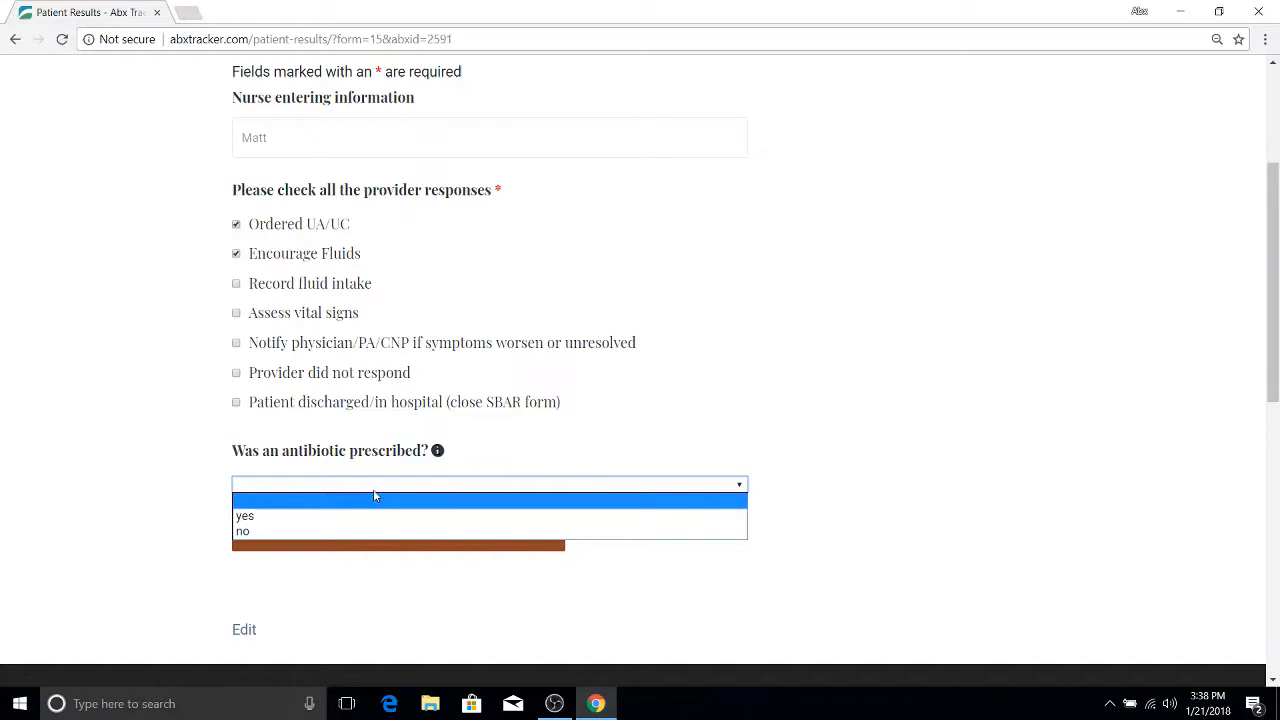
left_click(371, 516)
Set the prescribed medication to Cefdenir (Omnicef) with a dose of 300mg.
scroll(150, 472, "down", 1)
scroll(147, 471, "down", 4)
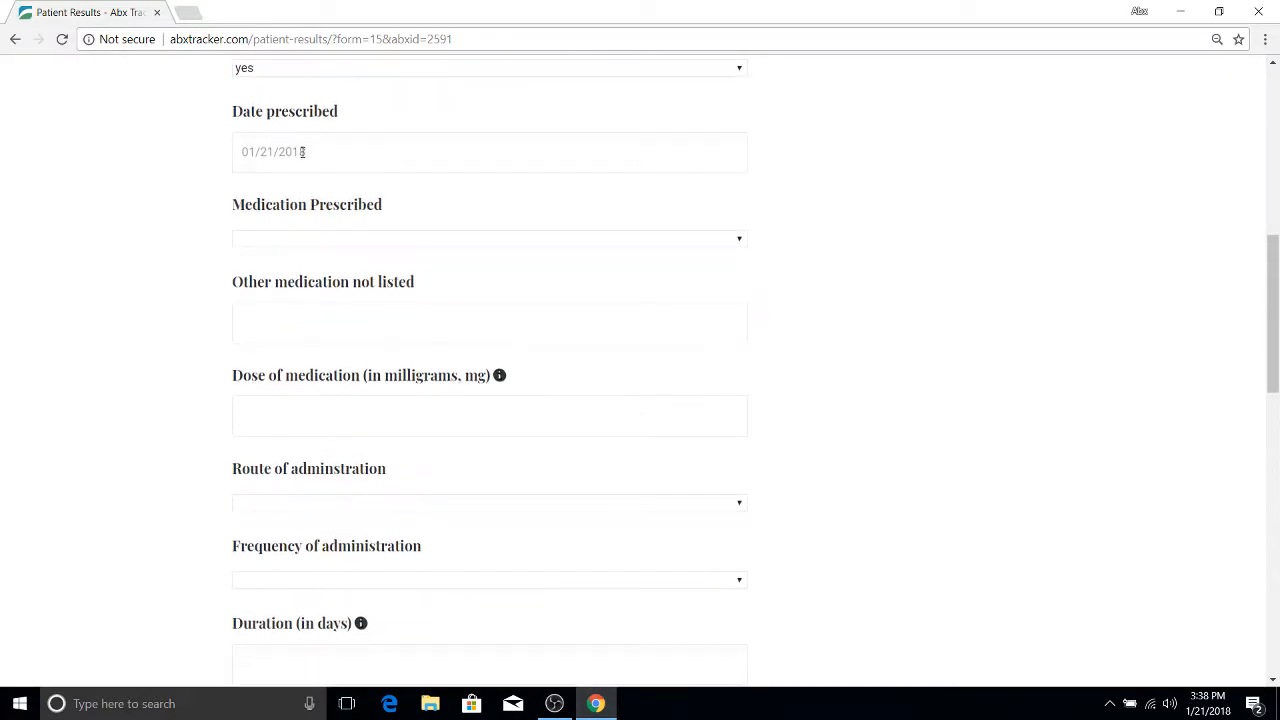
left_click(309, 242)
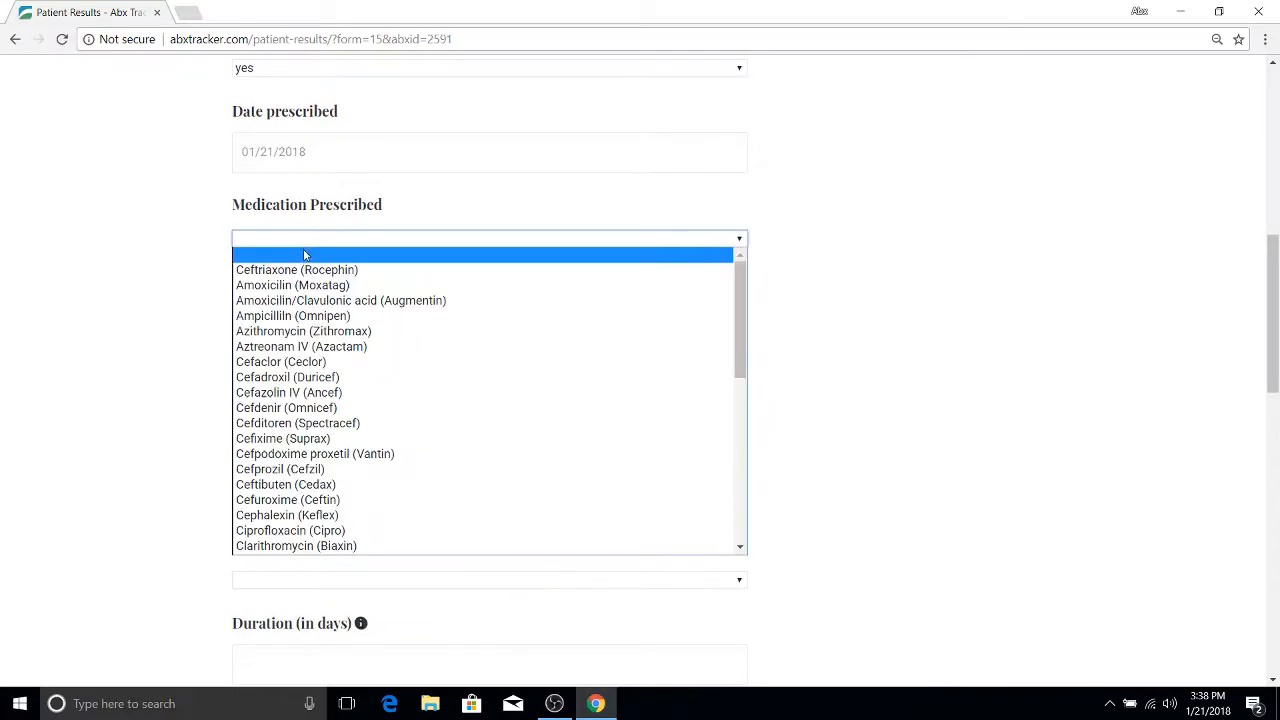
left_click(303, 409)
left_click(285, 415)
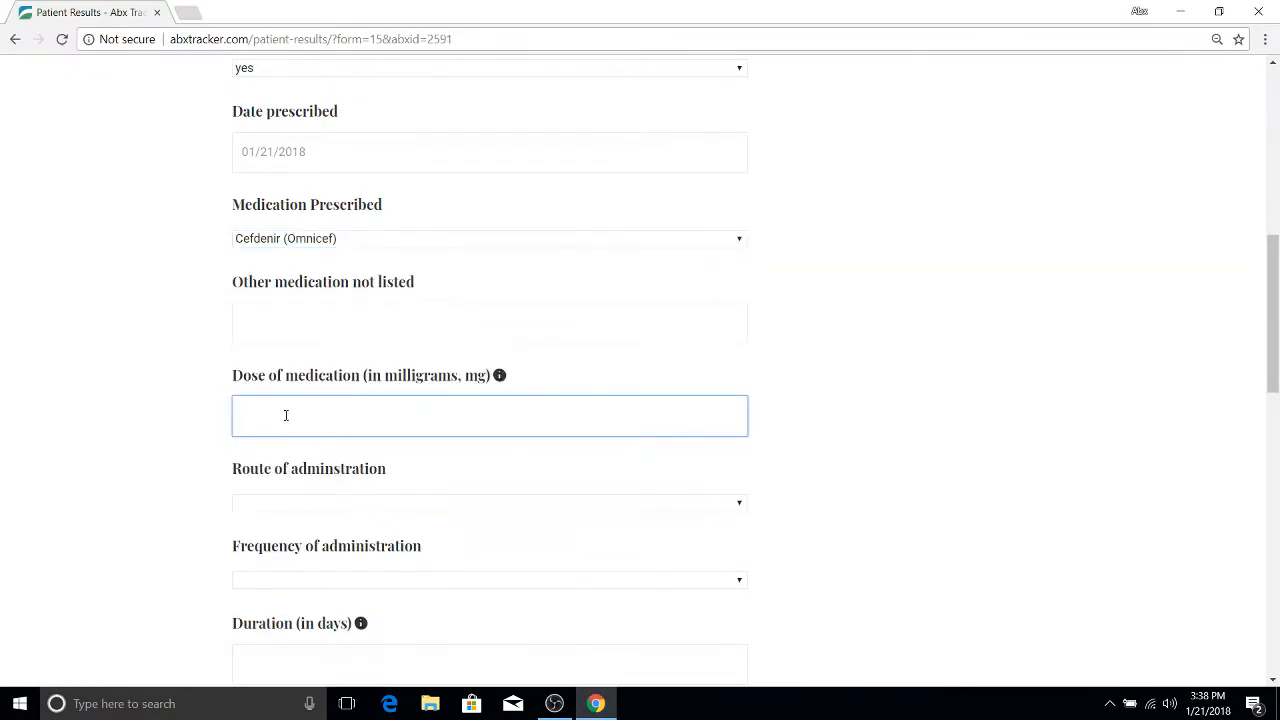
type("300mg")
left_click(208, 418)
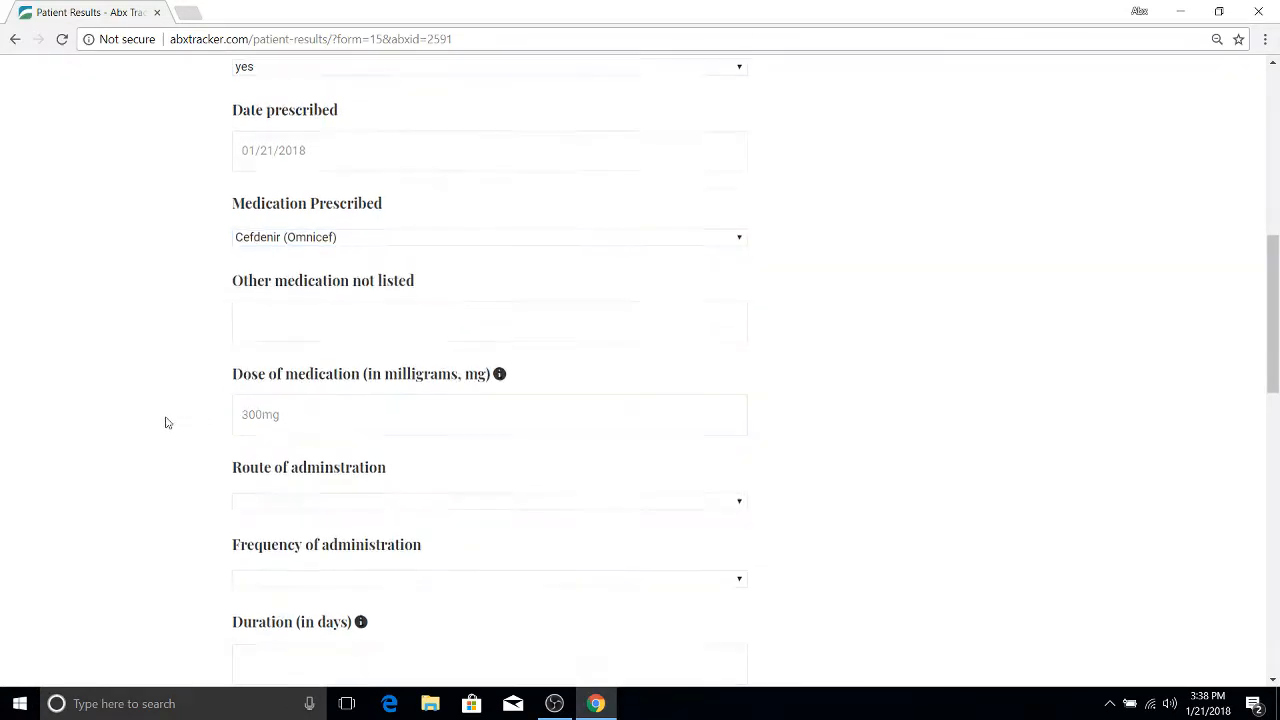
Set the route of administration to Oral (PO) and the frequency to twice daily (every 12 hours).
scroll(165, 420, "down", 2)
left_click(283, 256)
left_click(279, 286)
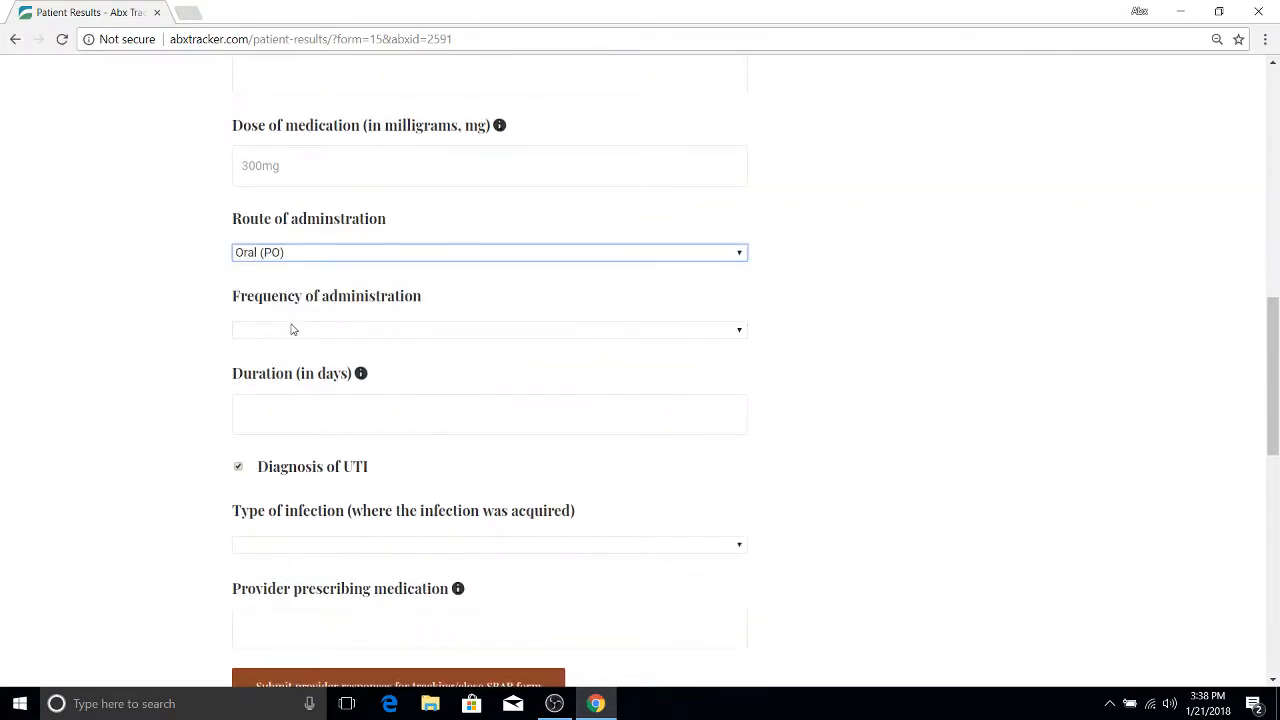
left_click(293, 330)
left_click(293, 383)
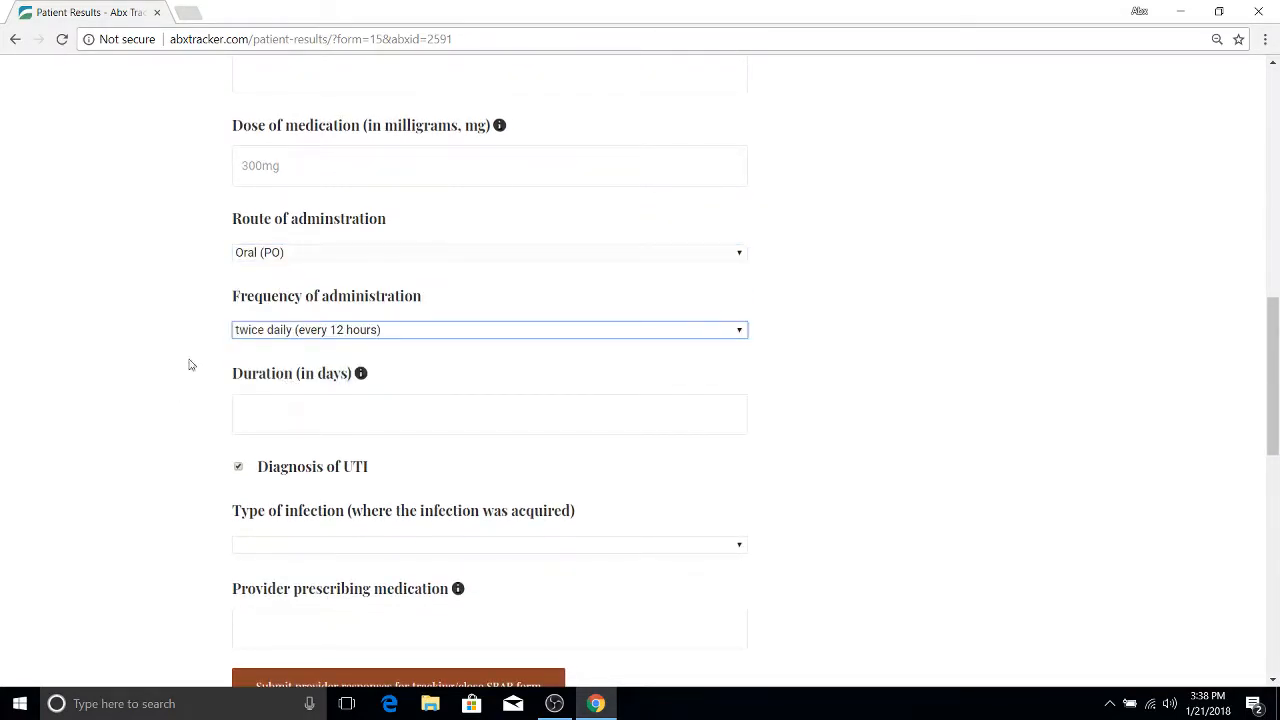
Set the treatment duration to 10 days and the infection type to NHAI (nursing home acquired infection).
scroll(157, 343, "down", 2)
left_click(270, 249)
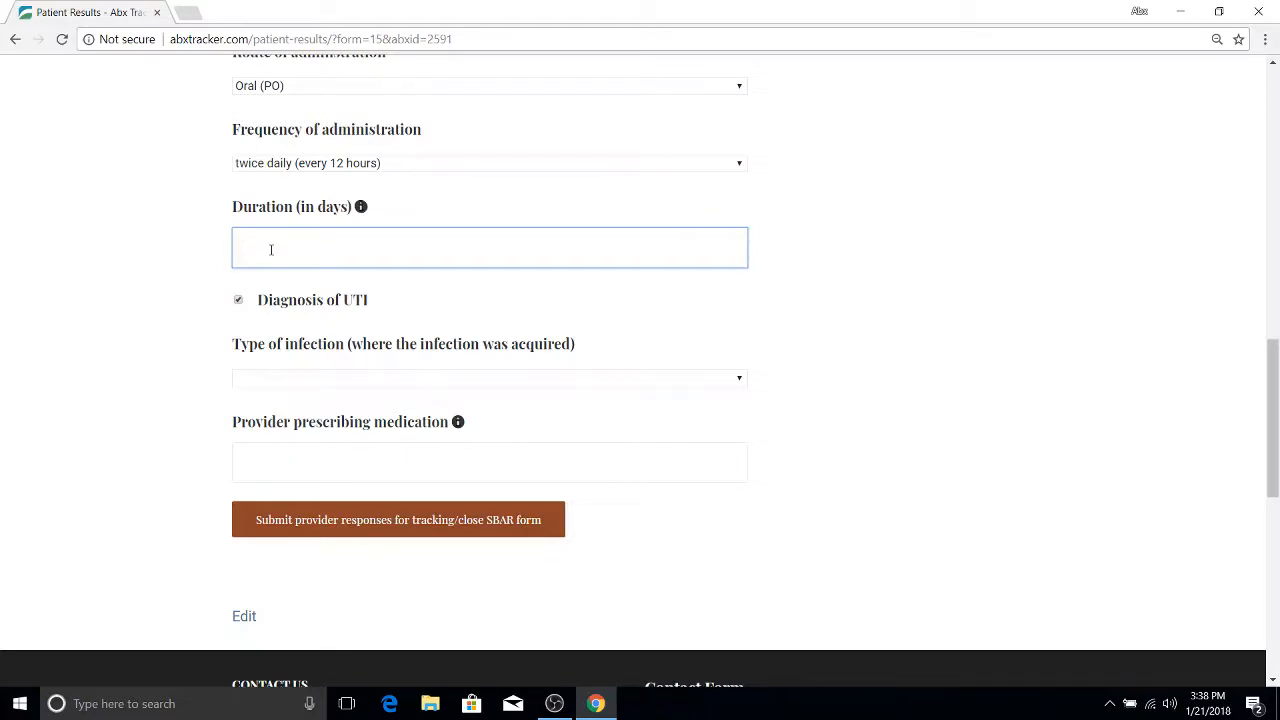
type("10")
left_click(320, 382)
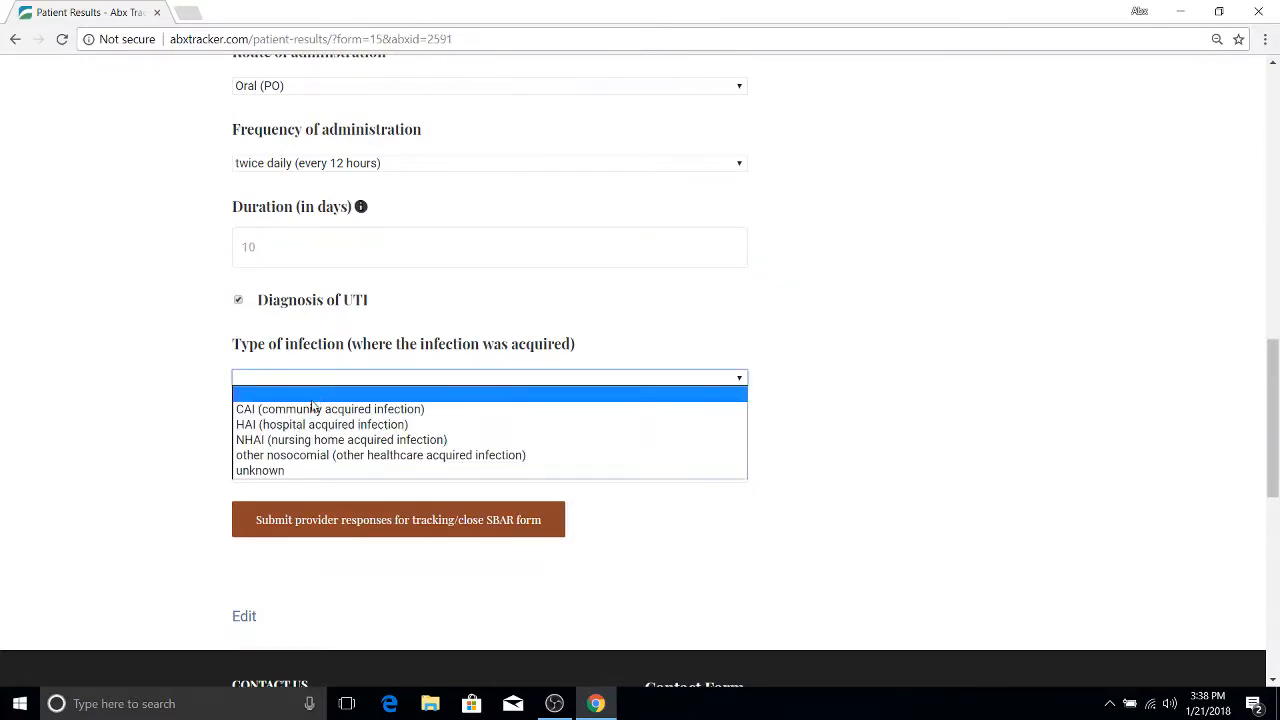
left_click(310, 440)
Enter the prescribing provider's name and submit the provider responses to close the SBAR form.
left_click(319, 450)
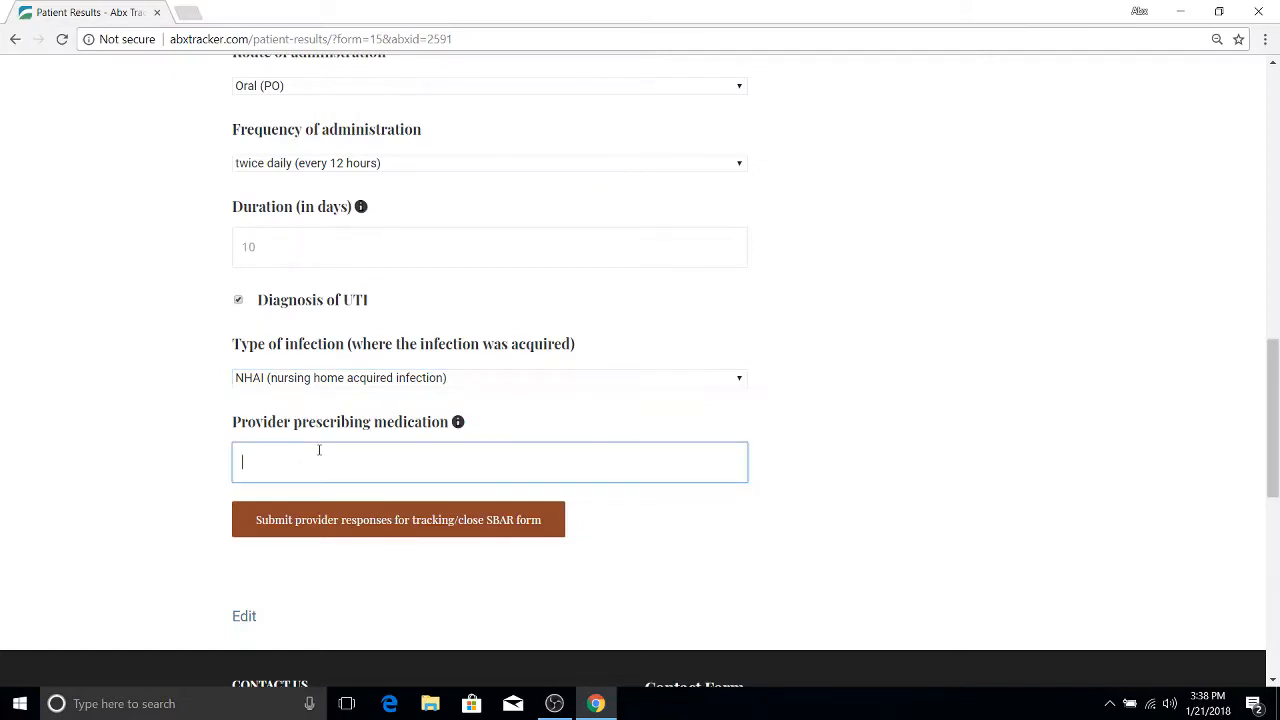
type("Dr. Doctor")
left_click(372, 527)
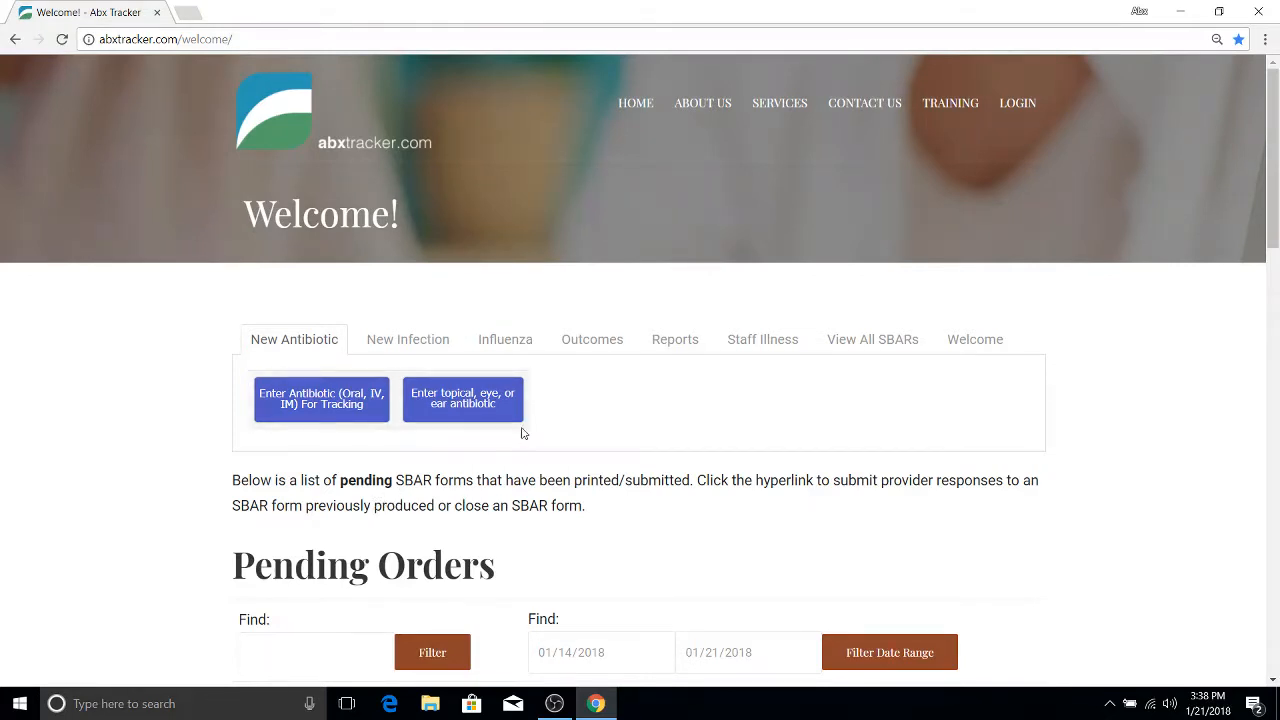
Open the patient outcomes page and bring up its list of completed orders.
left_click(604, 342)
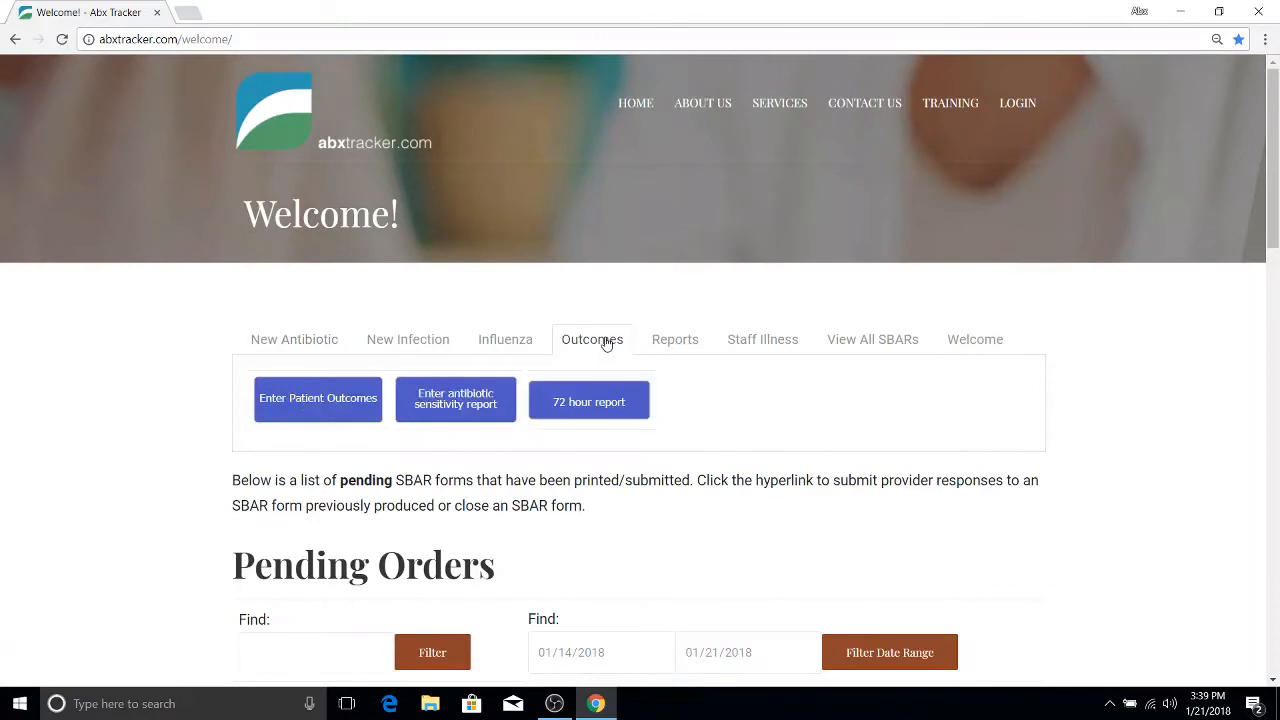
left_click(335, 405)
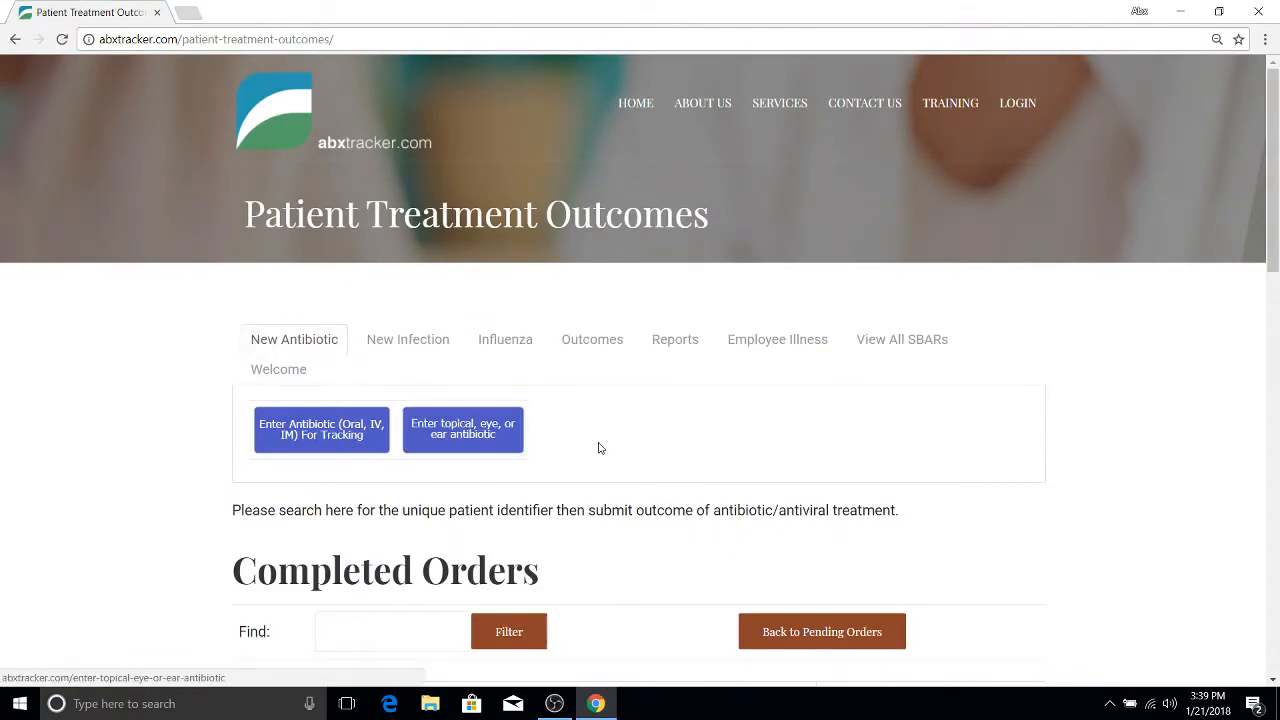
scroll(620, 455, "down", 3)
scroll(669, 472, "down", 1)
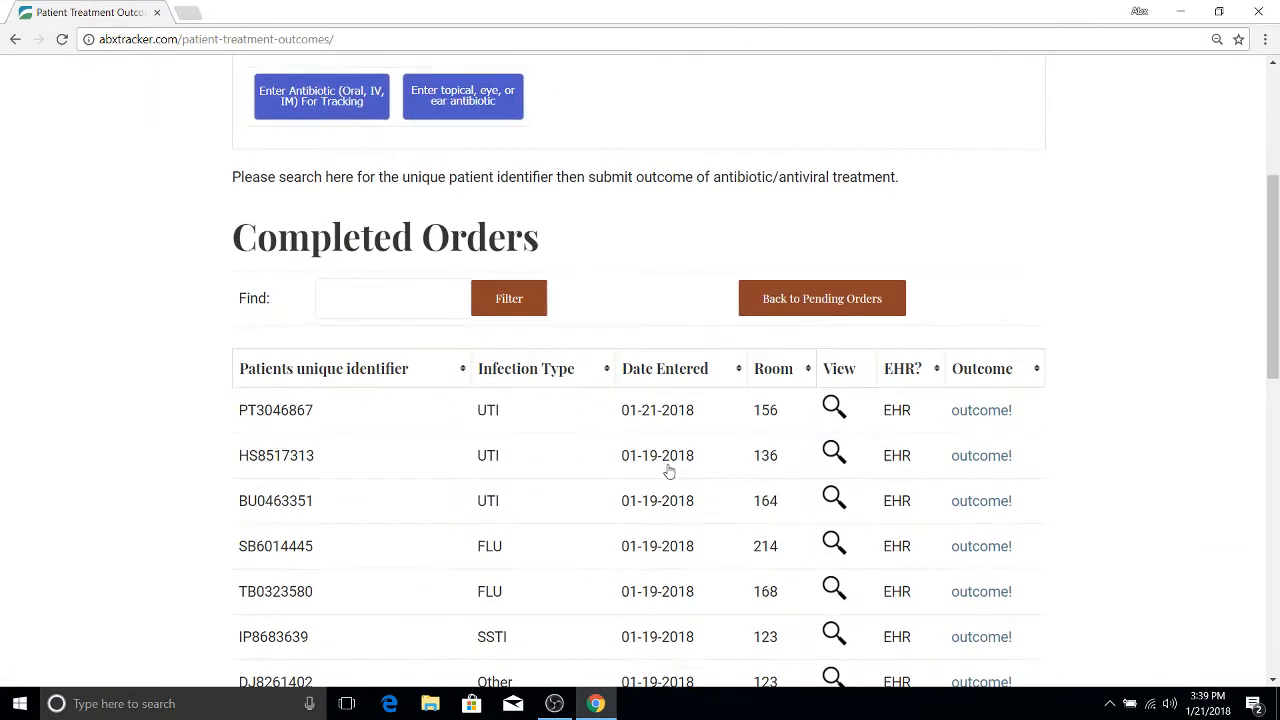
Sort the completed orders by date entered, newest first, and open the outcome form for the room 156 UTI entry.
left_click(680, 381)
left_click(683, 385)
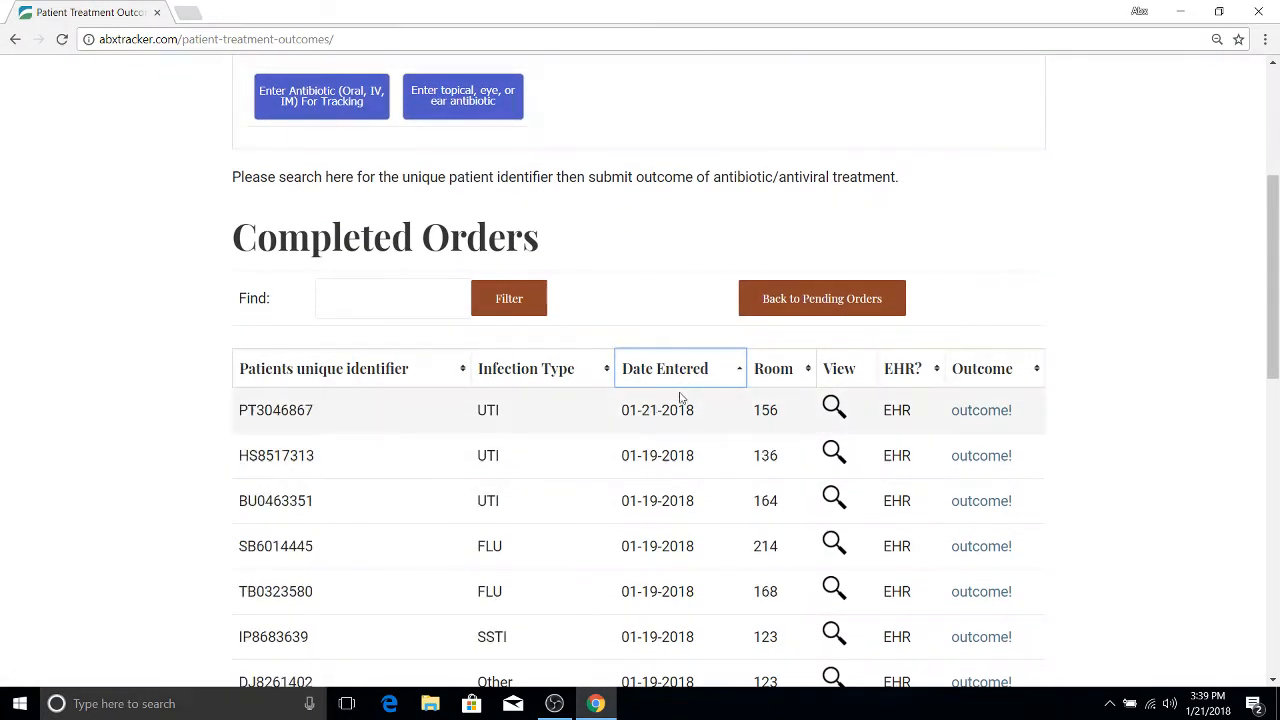
left_click_drag(322, 416, 233, 413)
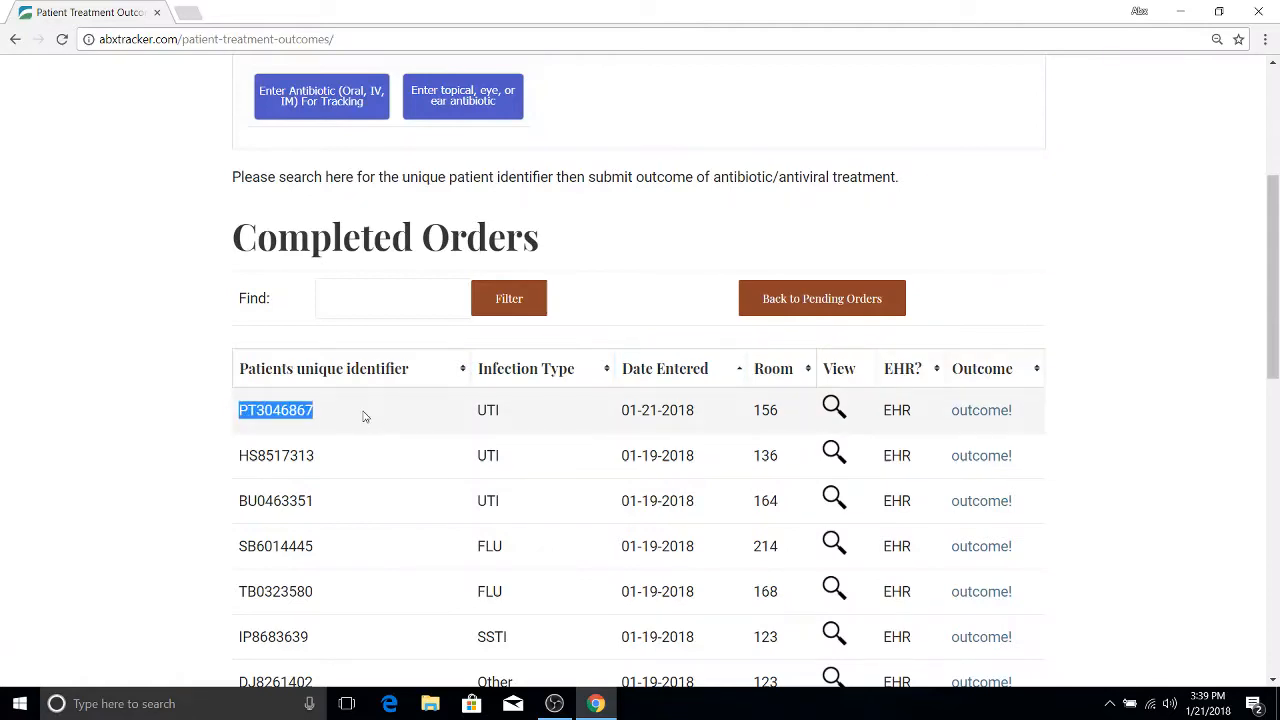
left_click(984, 416)
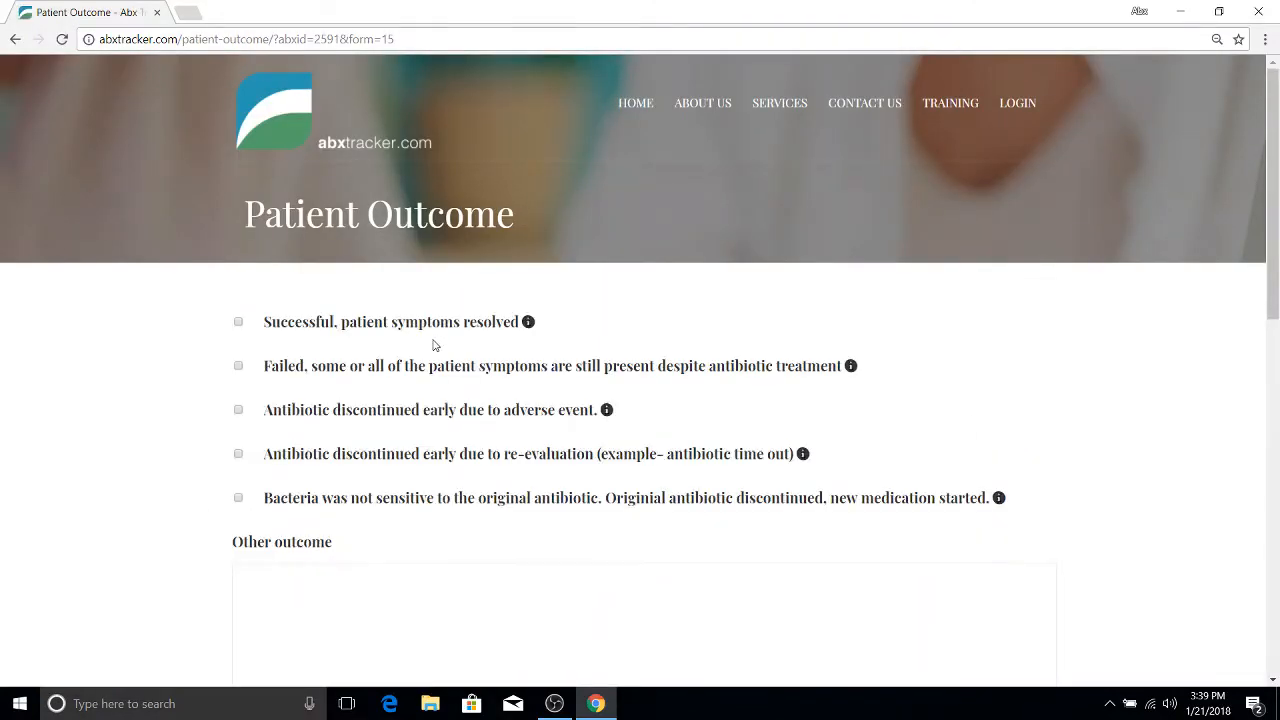
Submit the treatment outcome as successful with patient symptoms resolved, adding "Any other info typed here." as the other outcome.
scroll(435, 345, "down", 2)
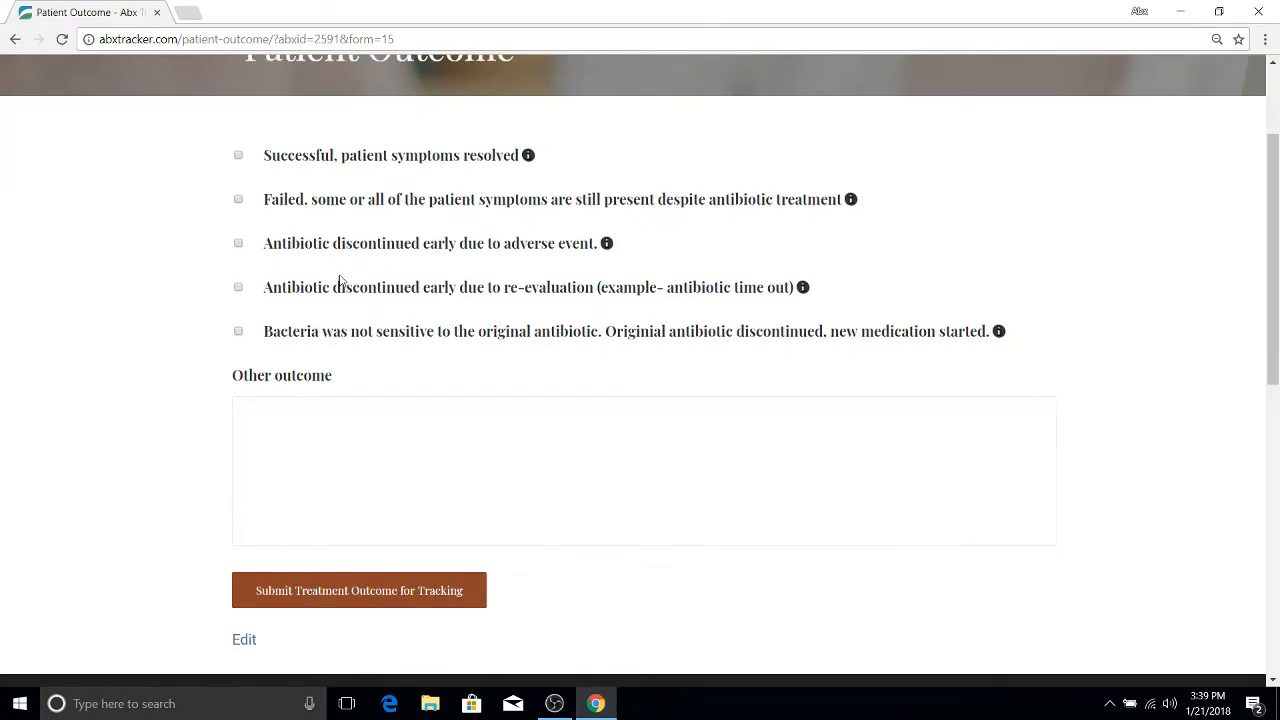
left_click(239, 156)
left_click(355, 433)
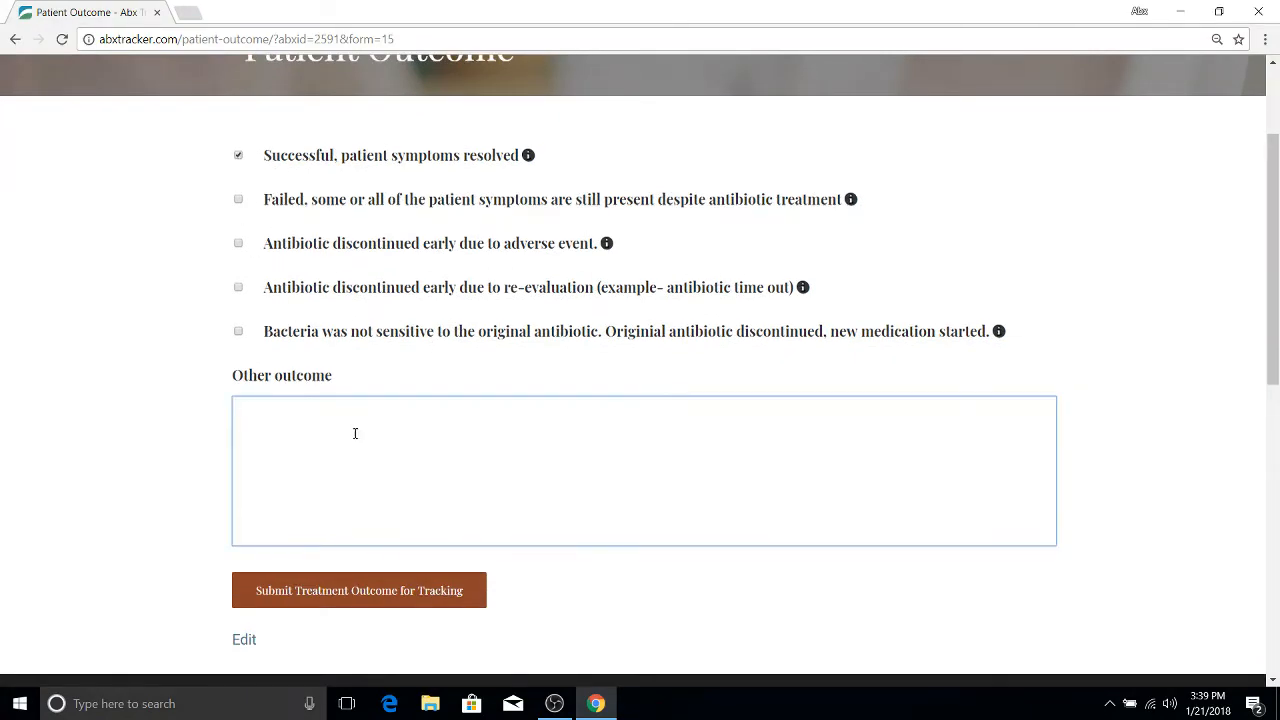
type("Any other infor t")
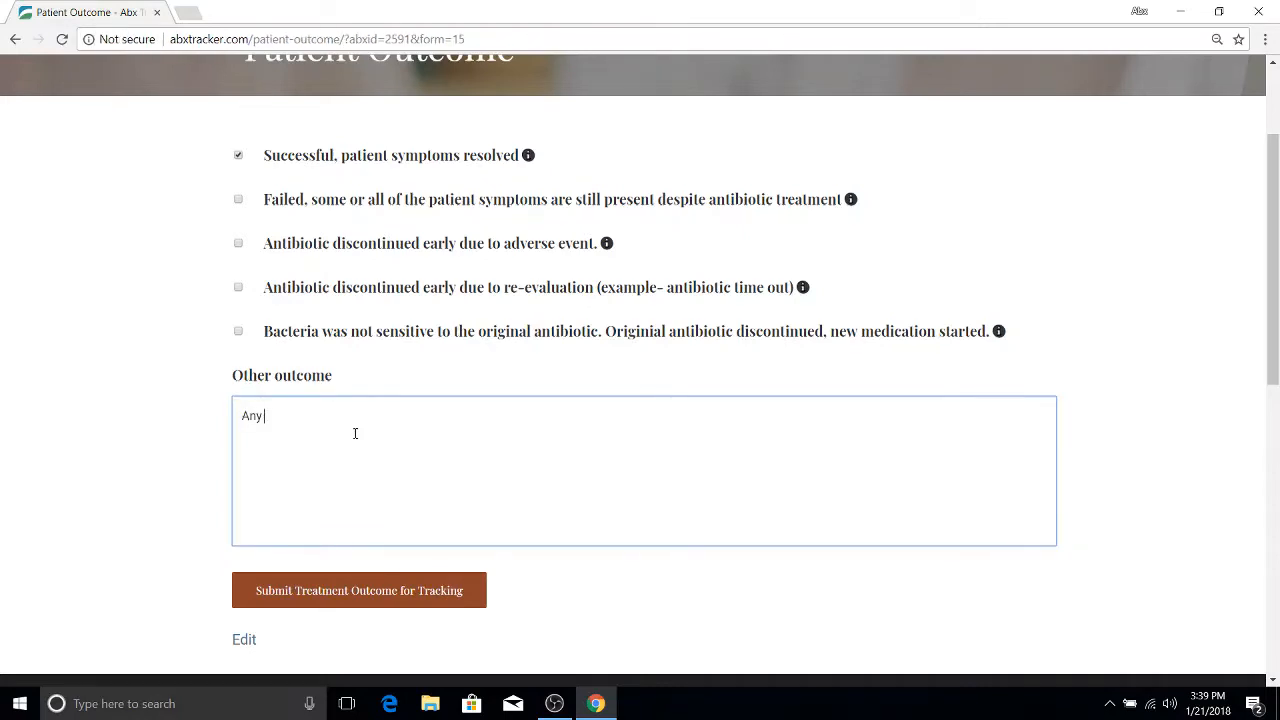
key("BackSpace")
key("BackSpace")
key("BackSpace")
type("typed here")
left_click(359, 593)
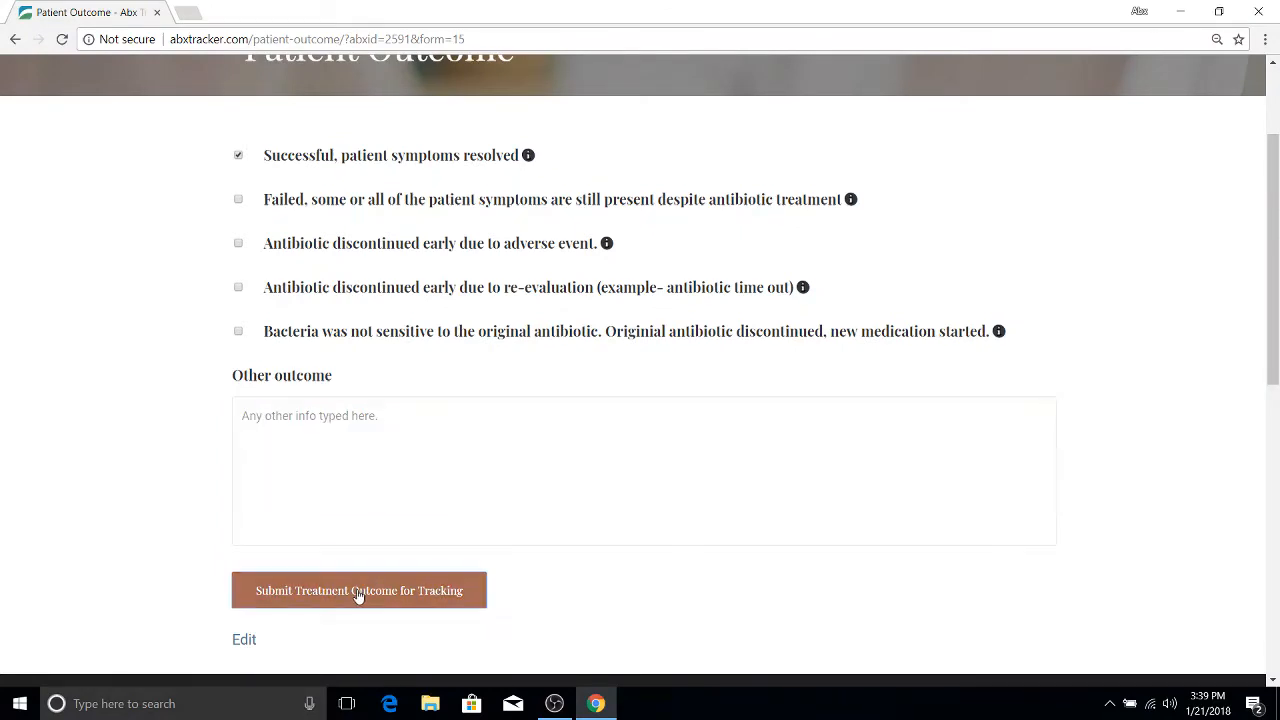